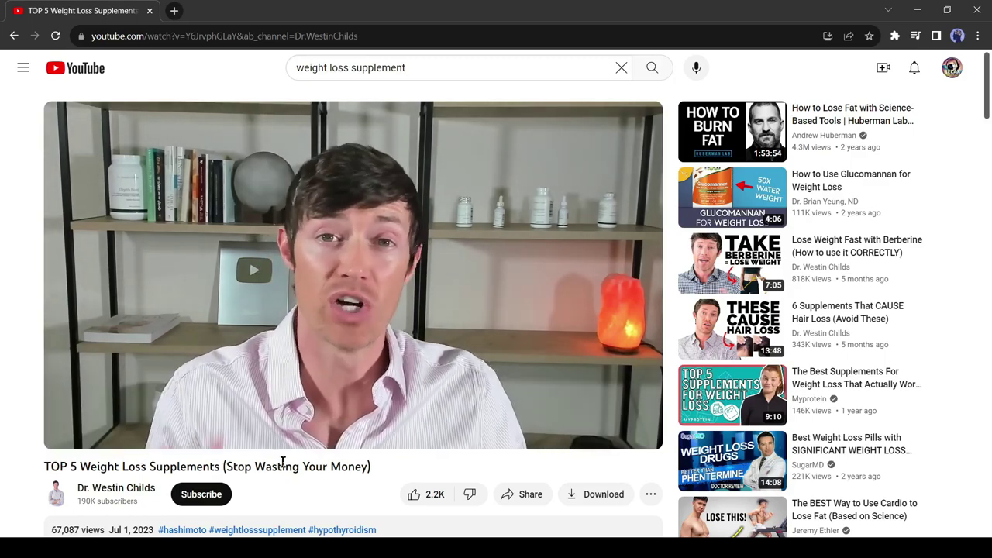
- Scroll to the description's thyroid supplement links and disclaimer, briefly selecting then deselecting the link lines
{"action": "scroll", "coordinate": [296, 416], "scroll_direction": "down", "scroll_amount": 3}
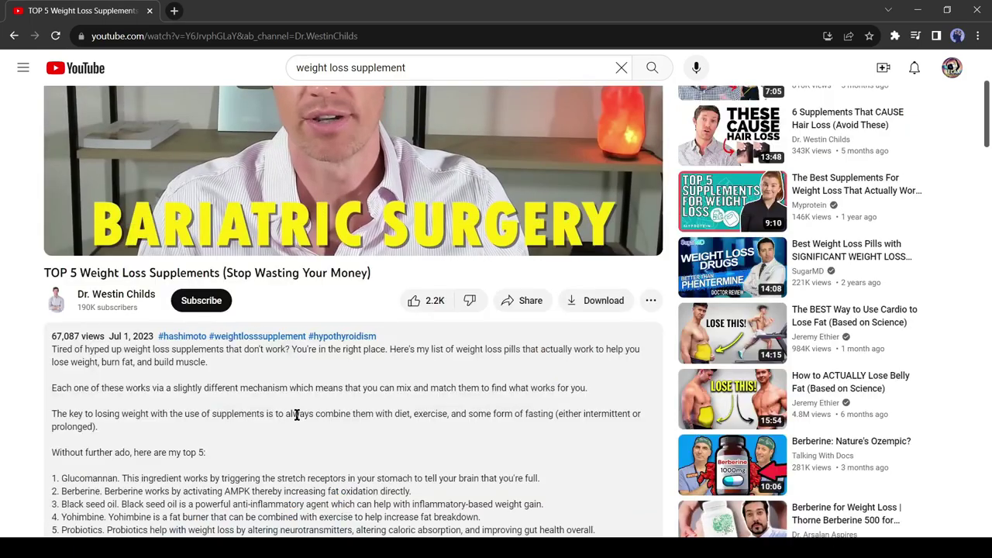
{"action": "scroll", "coordinate": [297, 416], "scroll_direction": "down", "scroll_amount": 5}
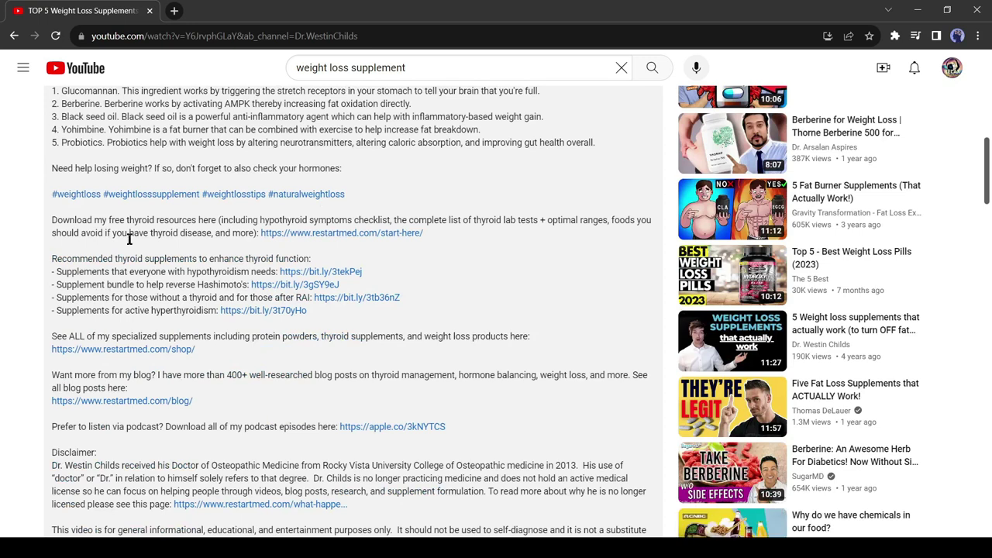
{"action": "left_click_drag", "start_coordinate": [316, 269], "coordinate": [412, 330]}
{"action": "left_click", "coordinate": [362, 335]}
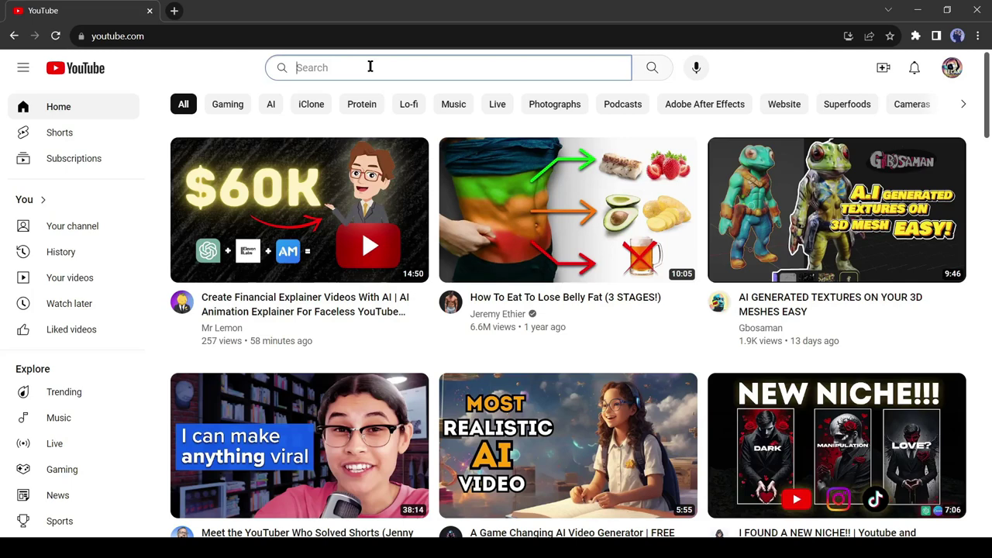
- Search YouTube for 'top 10 places to visit in ireland' using the suggested query
{"action": "type", "text": "Top 10 Place"}
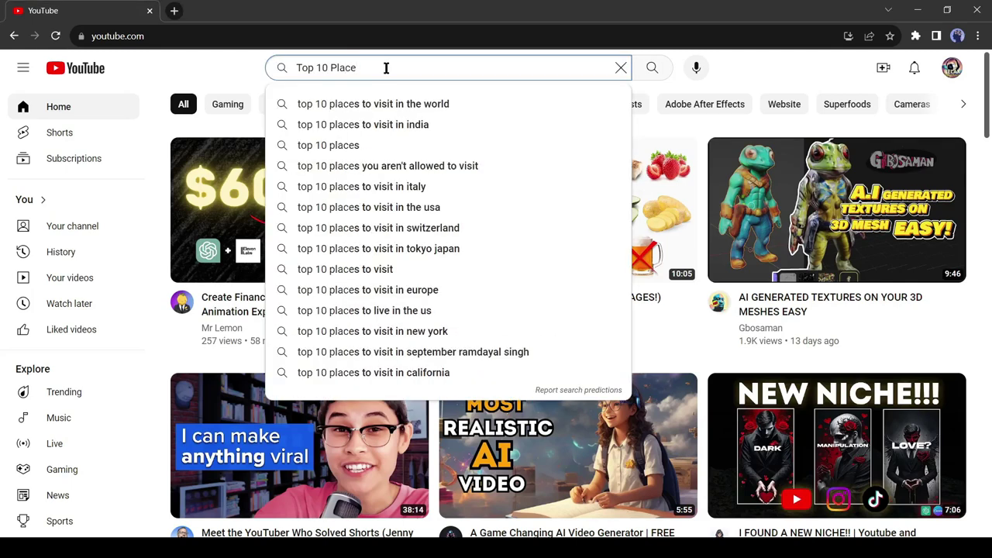
{"action": "type", "text": "to visit in Ir"}
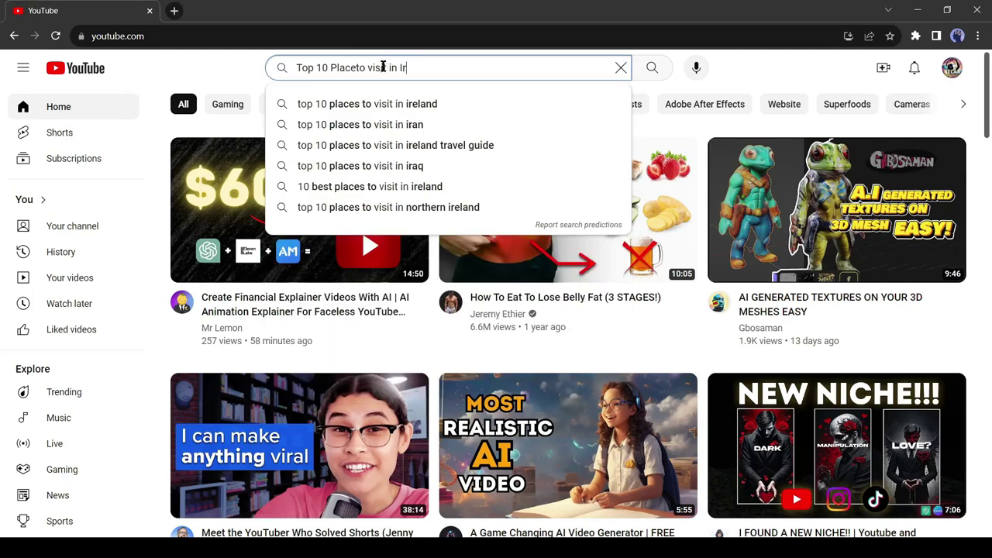
{"action": "left_click", "coordinate": [442, 108]}
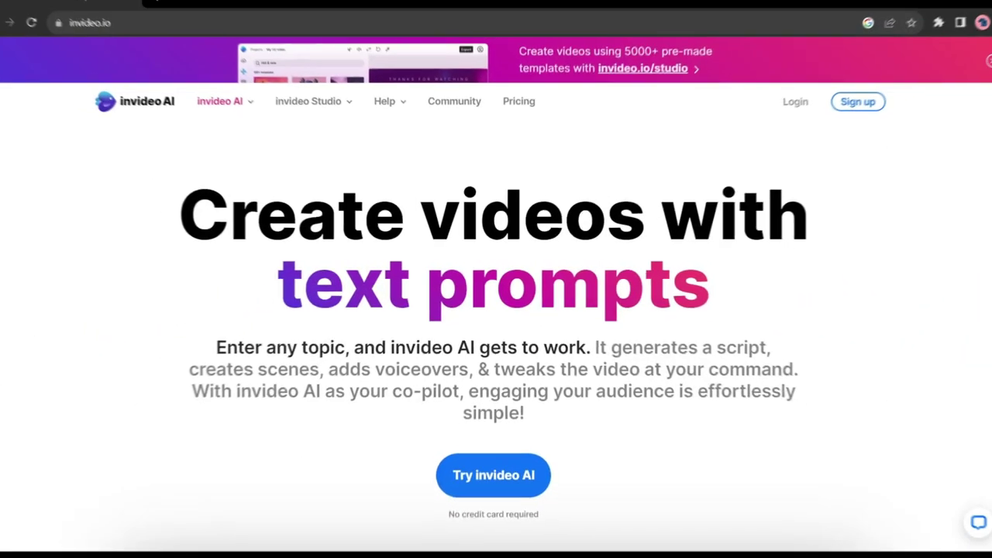
- Scroll through the invideo.io homepage feature sections, then drag back up toward the hero area
{"action": "scroll", "coordinate": [445, 321], "scroll_direction": "down", "scroll_amount": 7}
{"action": "scroll", "coordinate": [446, 321], "scroll_direction": "down", "scroll_amount": 5}
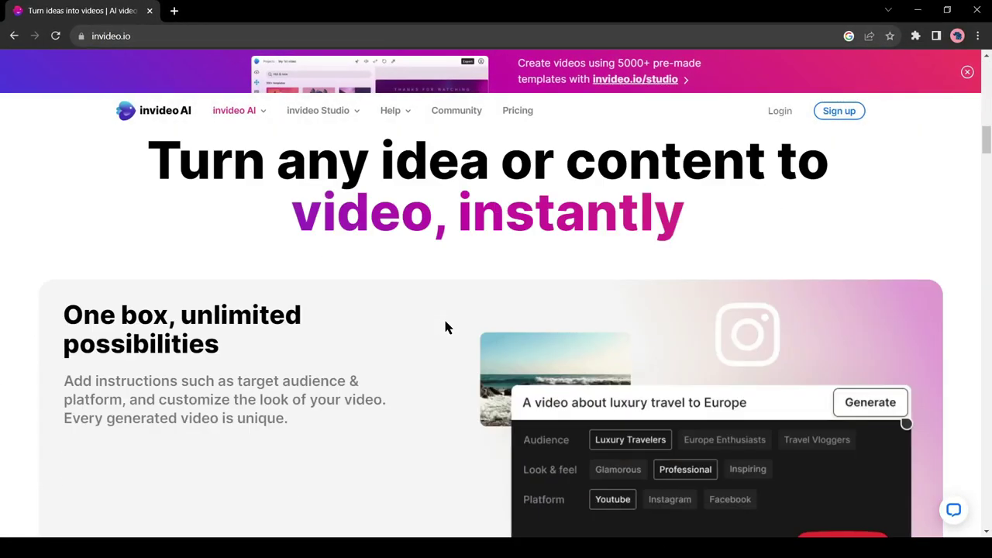
{"action": "scroll", "coordinate": [445, 322], "scroll_direction": "down", "scroll_amount": 2}
{"action": "scroll", "coordinate": [445, 322], "scroll_direction": "down", "scroll_amount": 4}
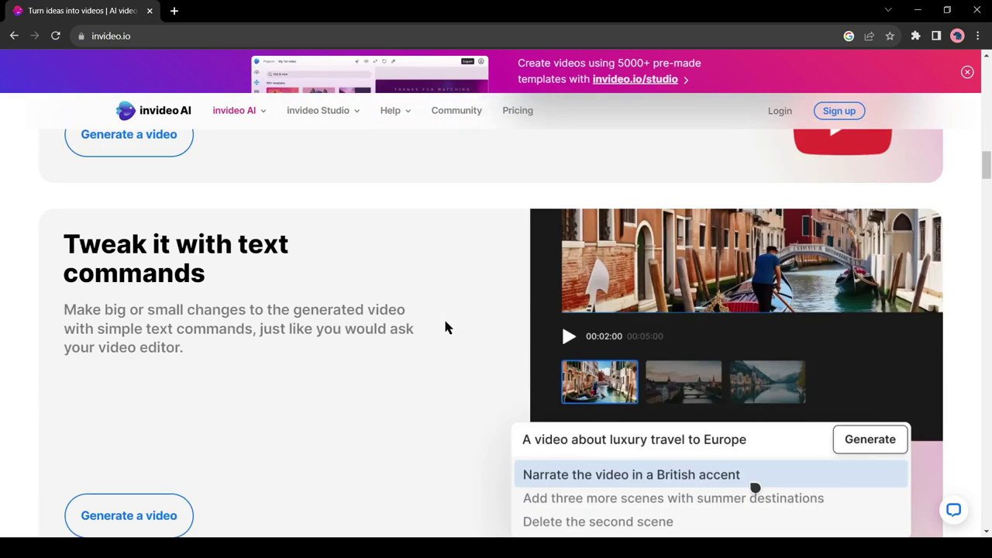
{"action": "scroll", "coordinate": [445, 322], "scroll_direction": "down", "scroll_amount": 7}
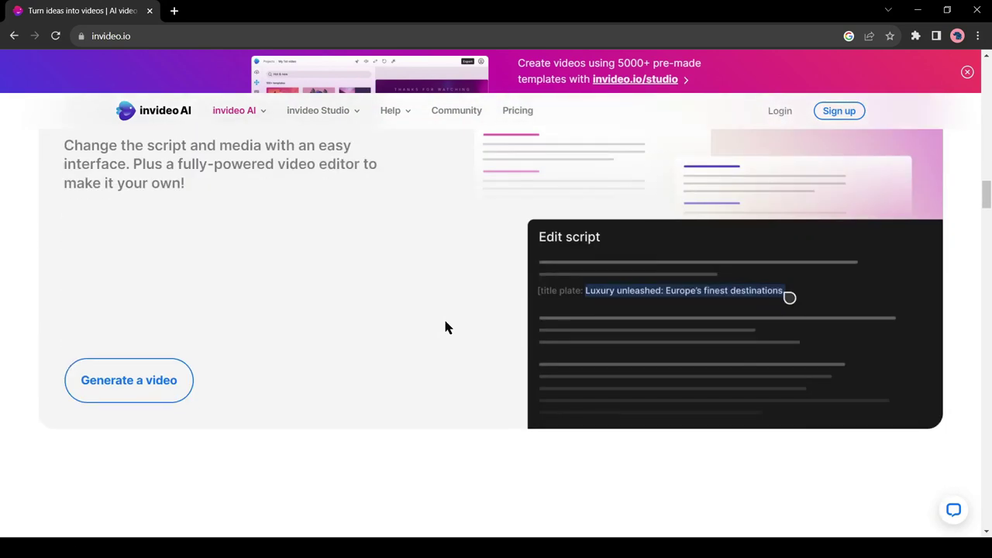
{"action": "scroll", "coordinate": [446, 324], "scroll_direction": "down", "scroll_amount": 8}
{"action": "scroll", "coordinate": [445, 327], "scroll_direction": "down", "scroll_amount": 6}
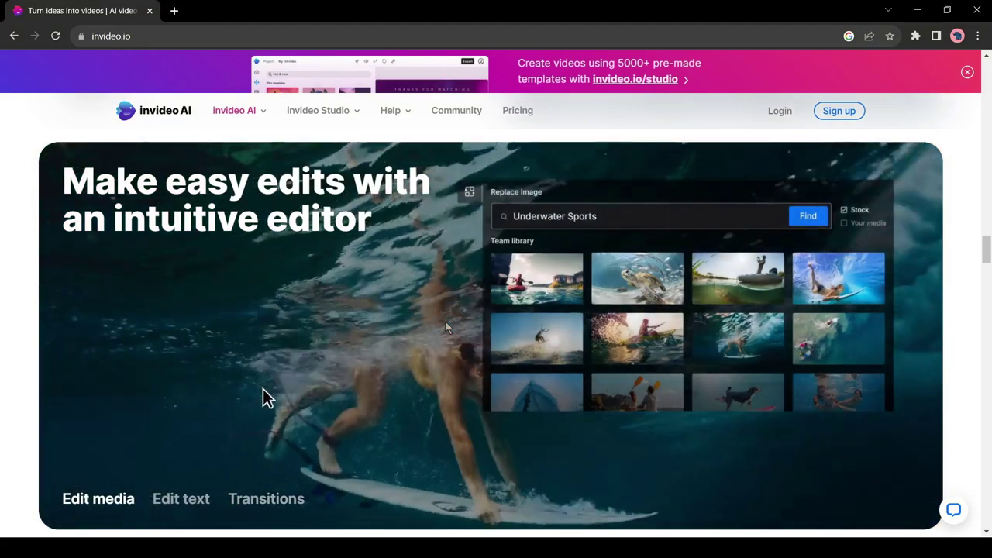
{"action": "scroll", "coordinate": [750, 335], "scroll_direction": "down", "scroll_amount": 4}
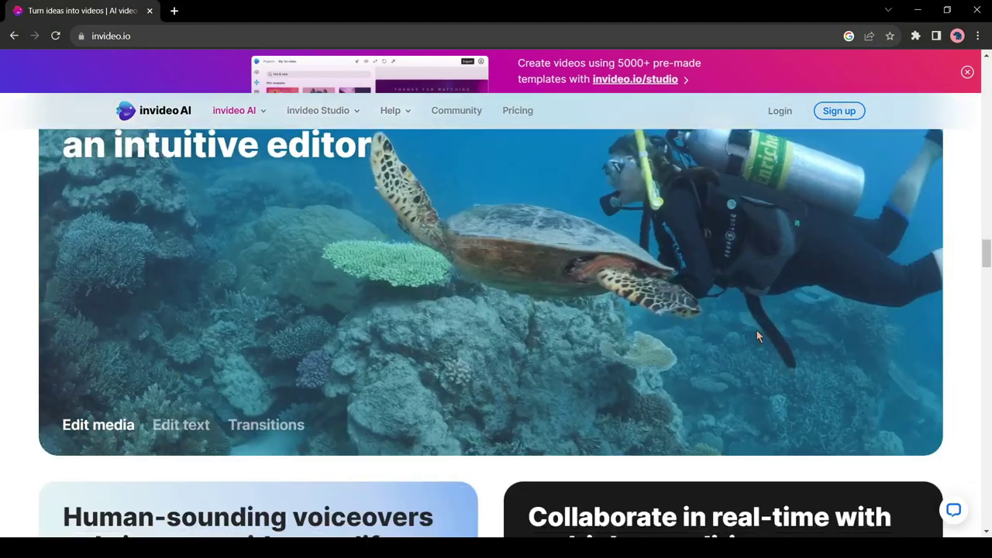
{"action": "scroll", "coordinate": [758, 334], "scroll_direction": "down", "scroll_amount": 2}
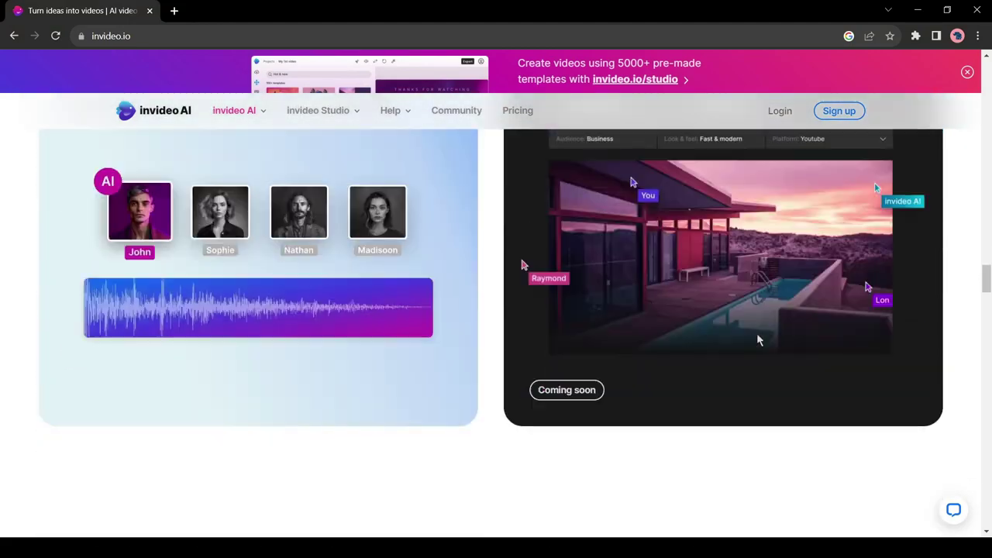
{"action": "left_click_drag", "start_coordinate": [985, 277], "coordinate": [989, 62]}
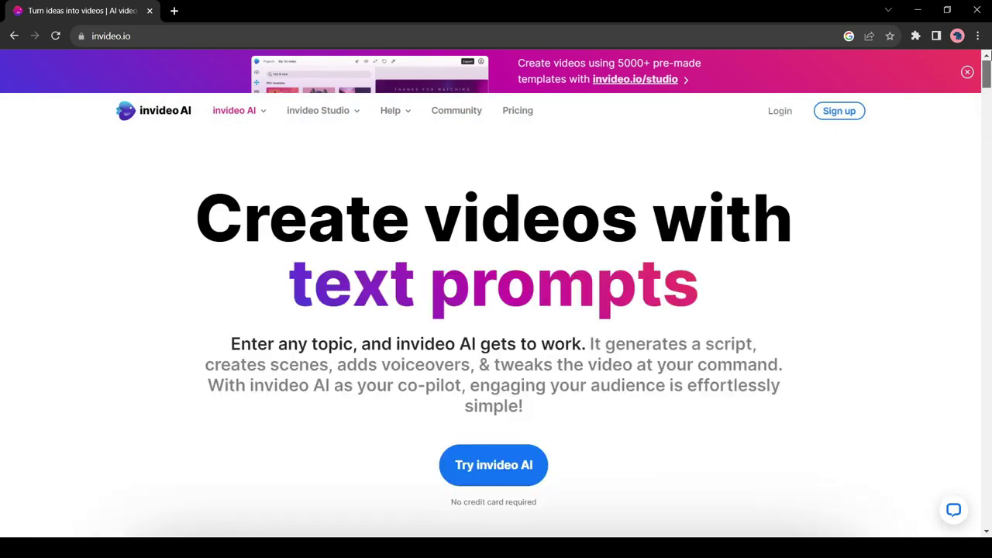
{"action": "scroll", "coordinate": [310, 306], "scroll_direction": "down", "scroll_amount": 1}
{"action": "scroll", "coordinate": [311, 306], "scroll_direction": "down", "scroll_amount": 1}
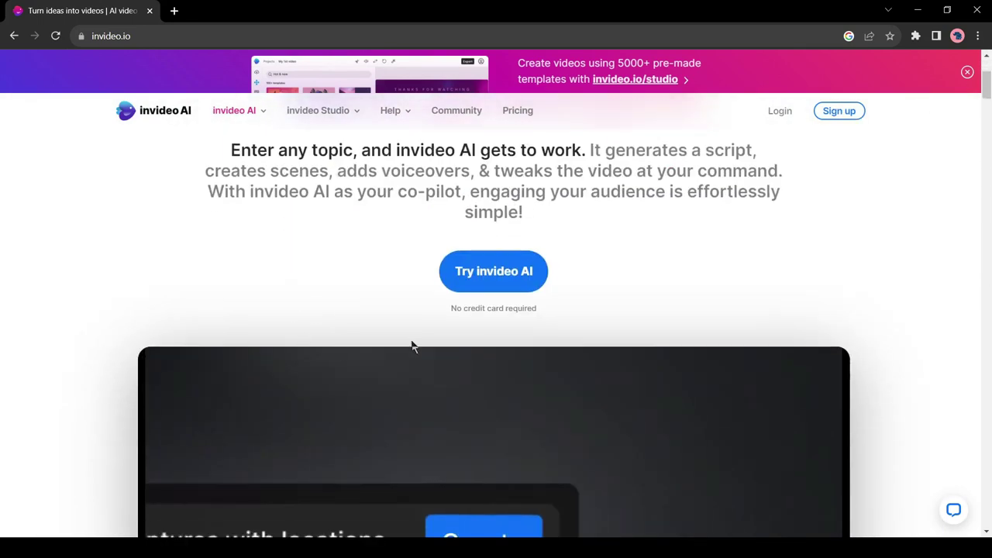
- Start trying invideo AI and join with a Google account
{"action": "left_click", "coordinate": [472, 283]}
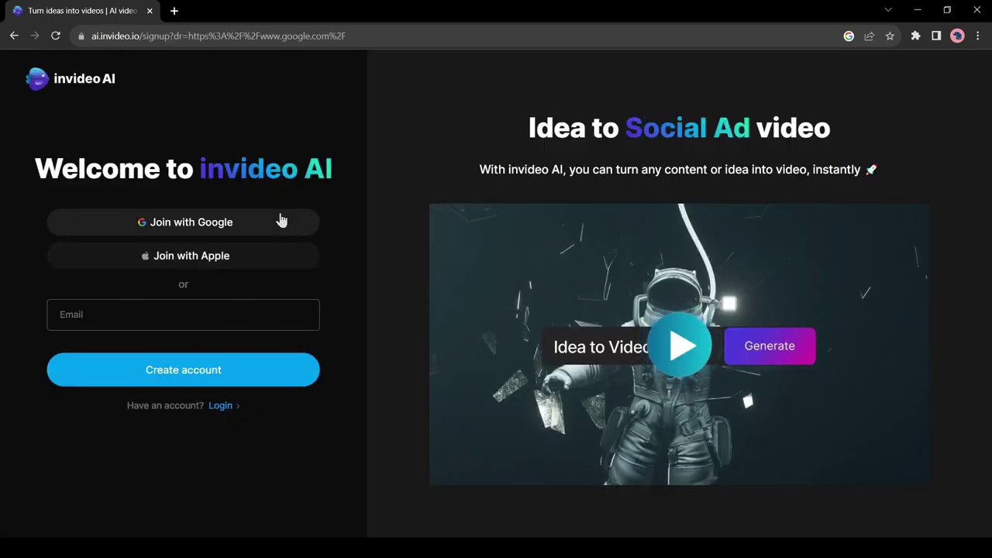
{"action": "left_click", "coordinate": [183, 217]}
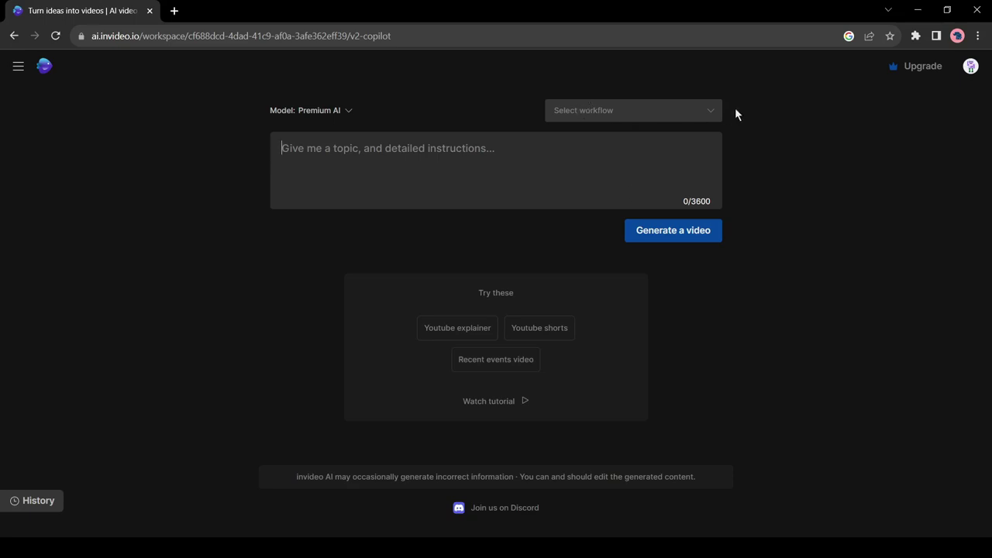
- Choose the Youtube explainer workflow from the workflow list
{"action": "left_click", "coordinate": [713, 111]}
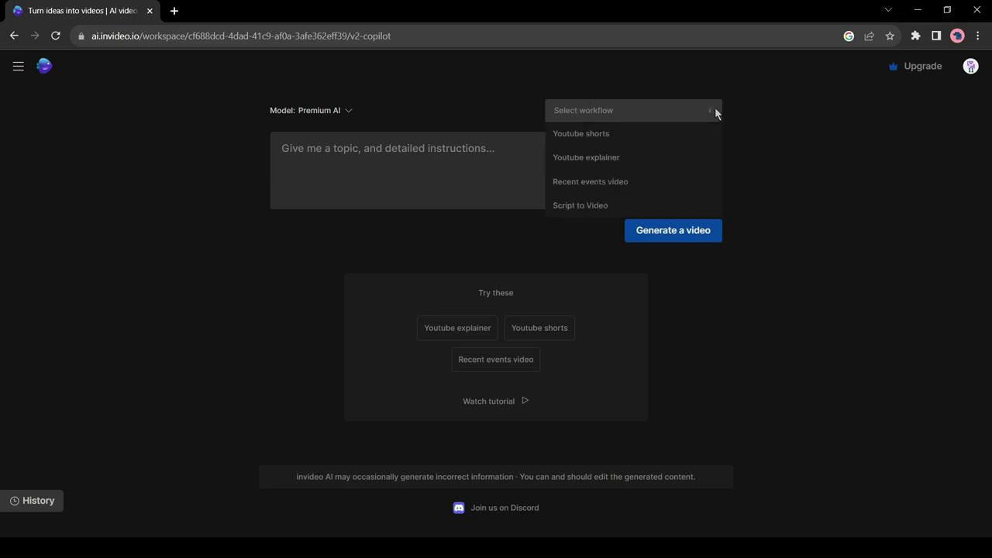
{"action": "left_click", "coordinate": [601, 171]}
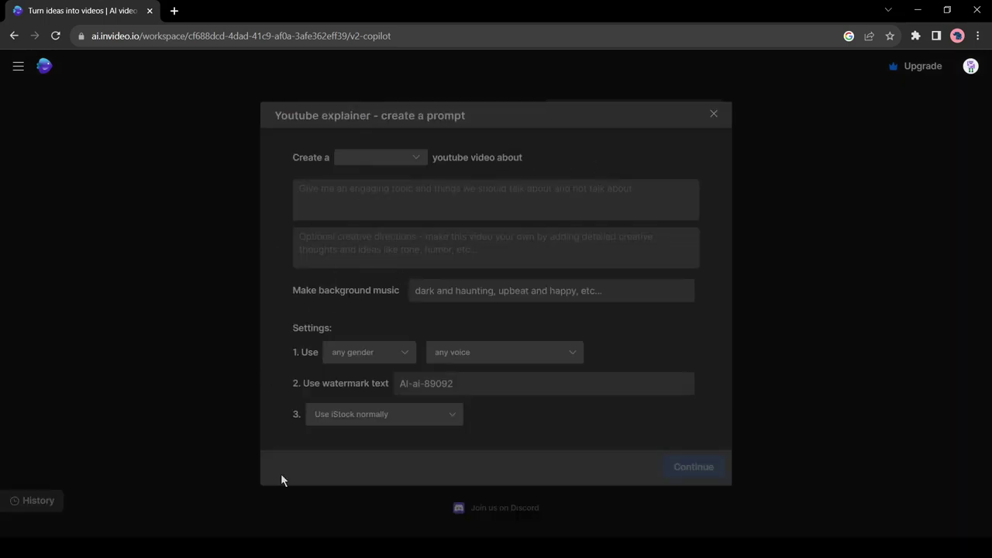
- Set the video length to 5 minutes and enter the topic 'Top 10 Places to visit in Ireland'
{"action": "left_click", "coordinate": [387, 158]}
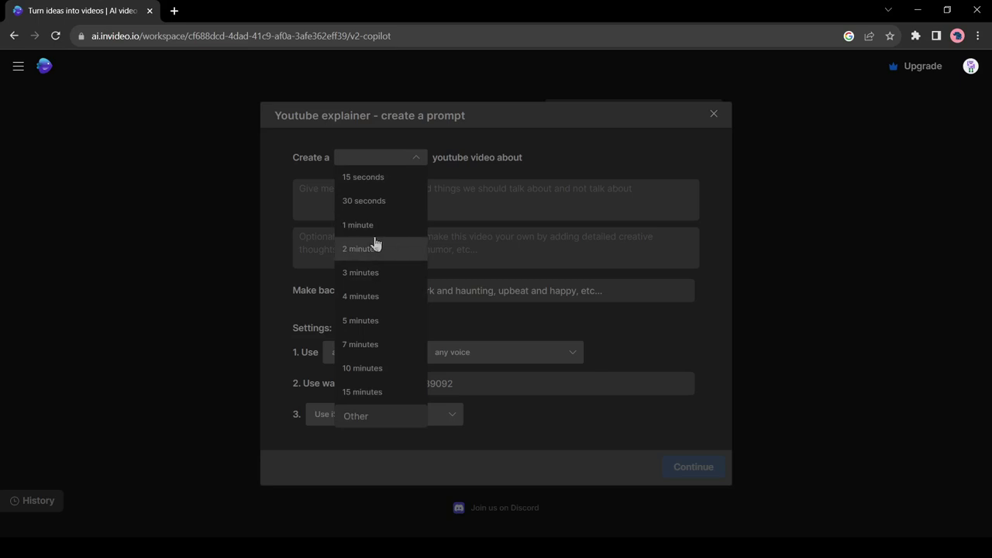
{"action": "left_click", "coordinate": [390, 330]}
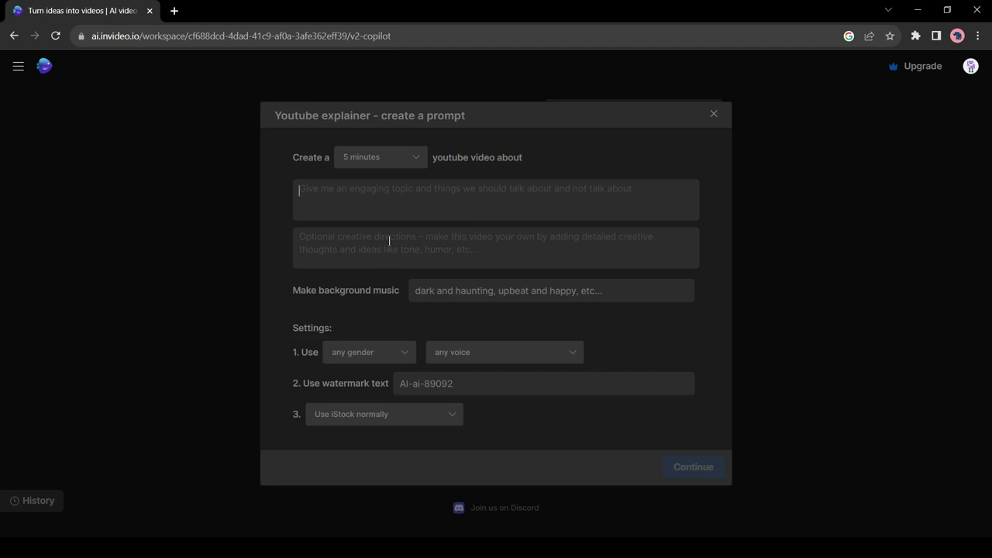
{"action": "type", "text": "Top 10 Places to visit in Ireland"}
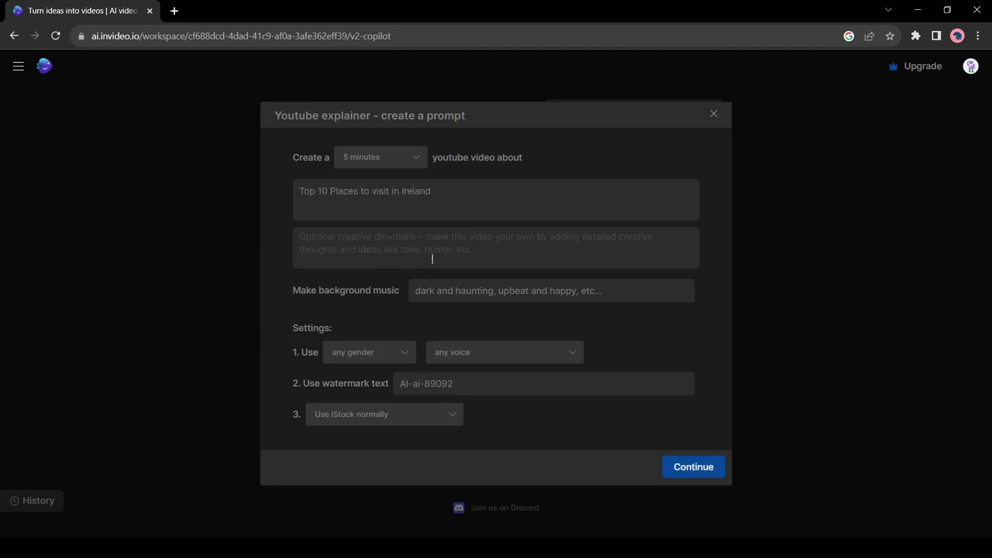
- Request detailed info on Ireland's 10 best places in an informative, friendly tone, with 'Clam and happy' music
{"action": "key", "text": "Tab"}
{"action": "type", "text": "Provide detailed information about 10 best pa"}
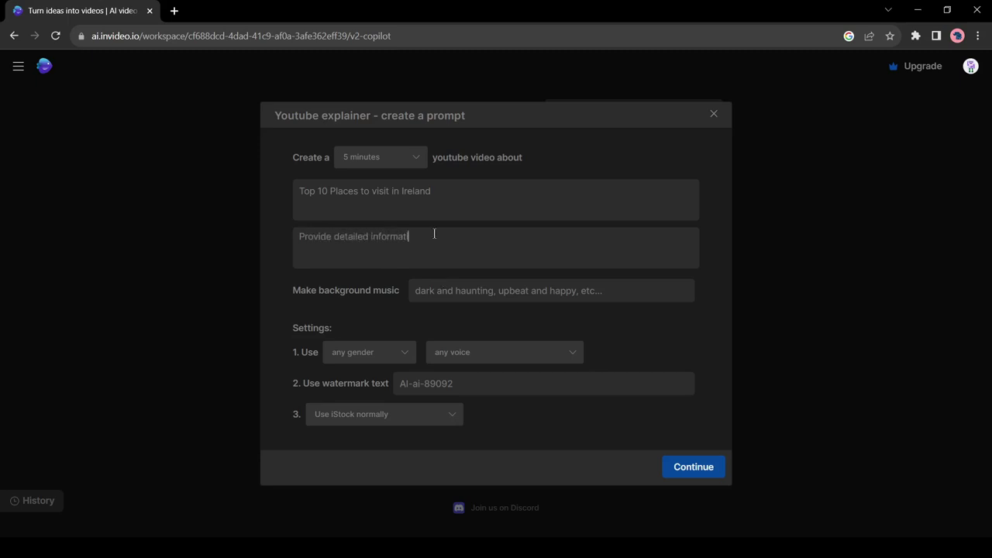
{"action": "key", "text": "BackSpace"}
{"action": "key", "text": "BackSpace"}
{"action": "type", "text": "places to visit in Ireland, Keep the tone "}
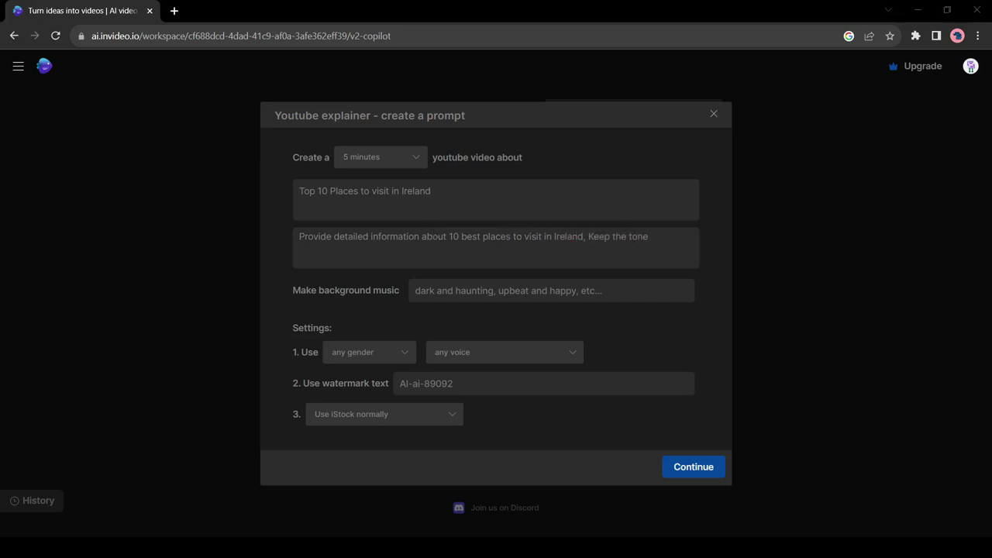
{"action": "type", "text": "informative and friendly."}
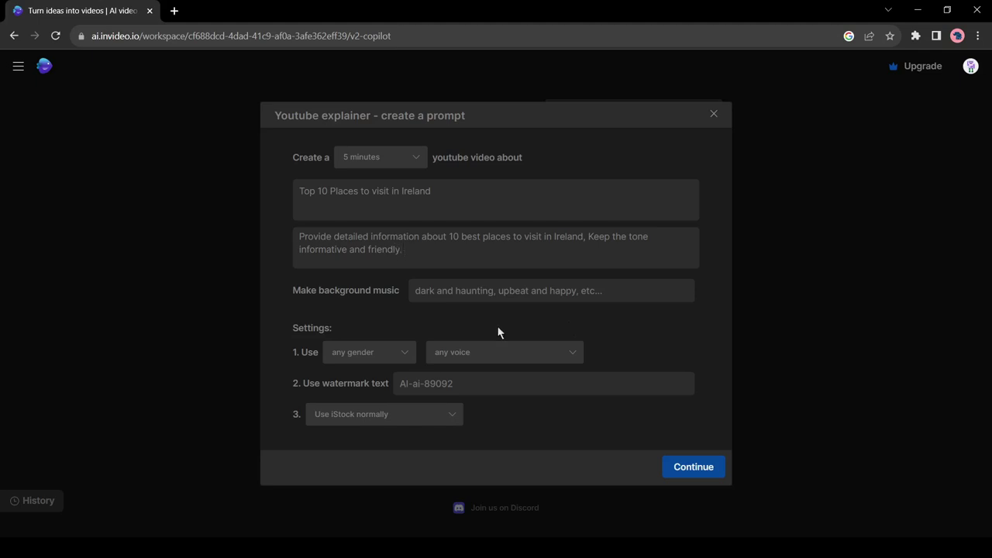
{"action": "left_click", "coordinate": [475, 292]}
{"action": "type", "text": "Clam and happy"}
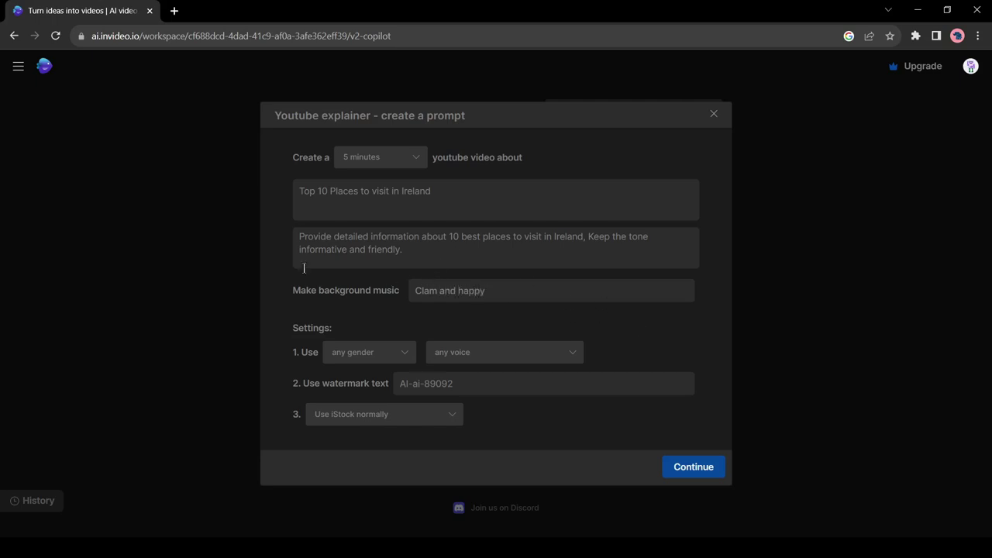
- Choose a female narrator with a clear American voice and enter 'AI Ninja' as the watermark
{"action": "left_click", "coordinate": [368, 352]}
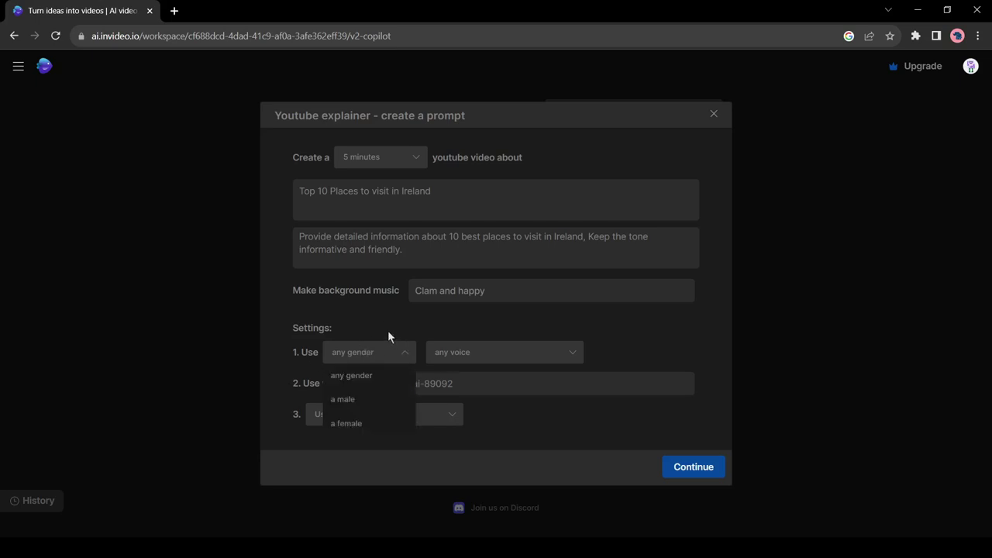
{"action": "left_click", "coordinate": [367, 423]}
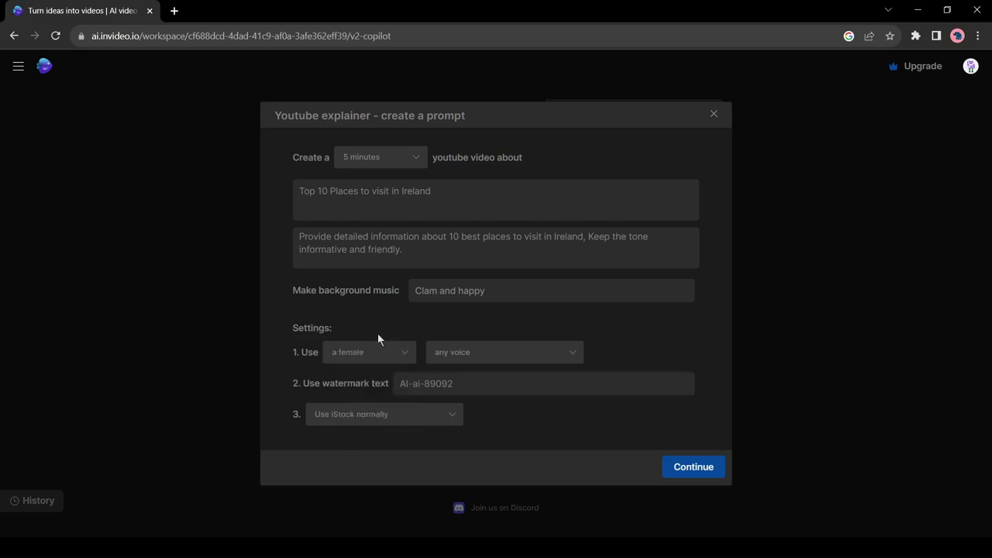
{"action": "left_click", "coordinate": [486, 353]}
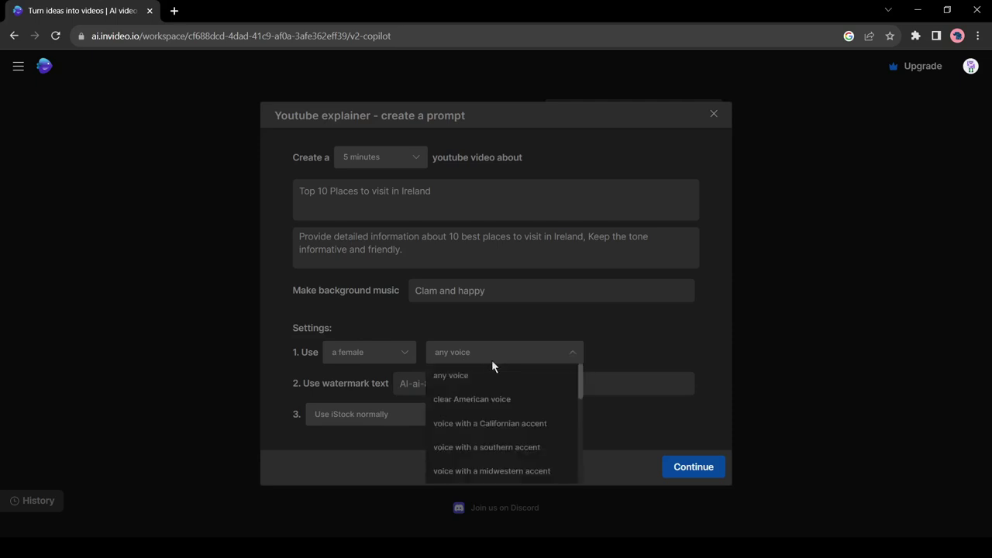
{"action": "scroll", "coordinate": [542, 412], "scroll_direction": "down", "scroll_amount": 5}
{"action": "scroll", "coordinate": [511, 464], "scroll_direction": "down", "scroll_amount": 2}
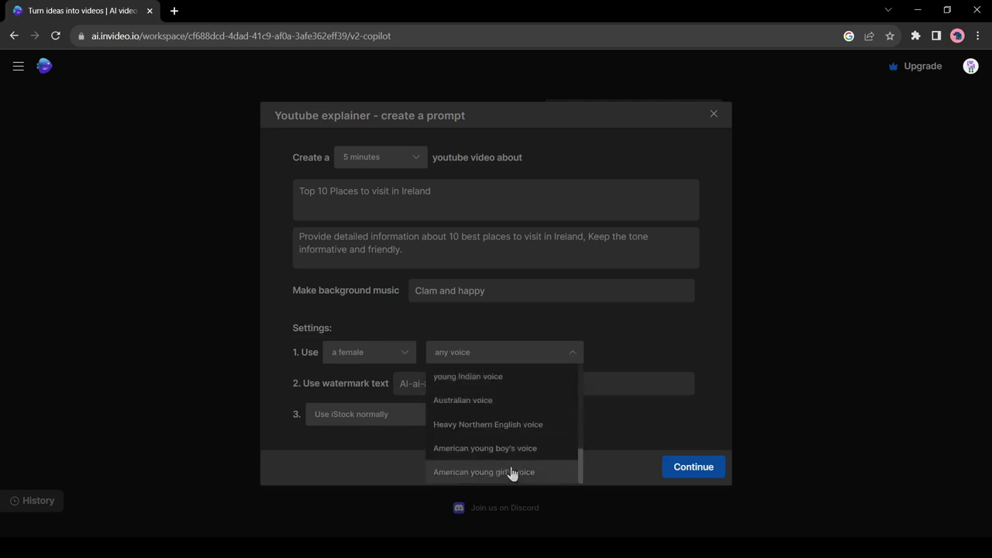
{"action": "scroll", "coordinate": [496, 456], "scroll_direction": "up", "scroll_amount": 10}
{"action": "left_click", "coordinate": [516, 403]}
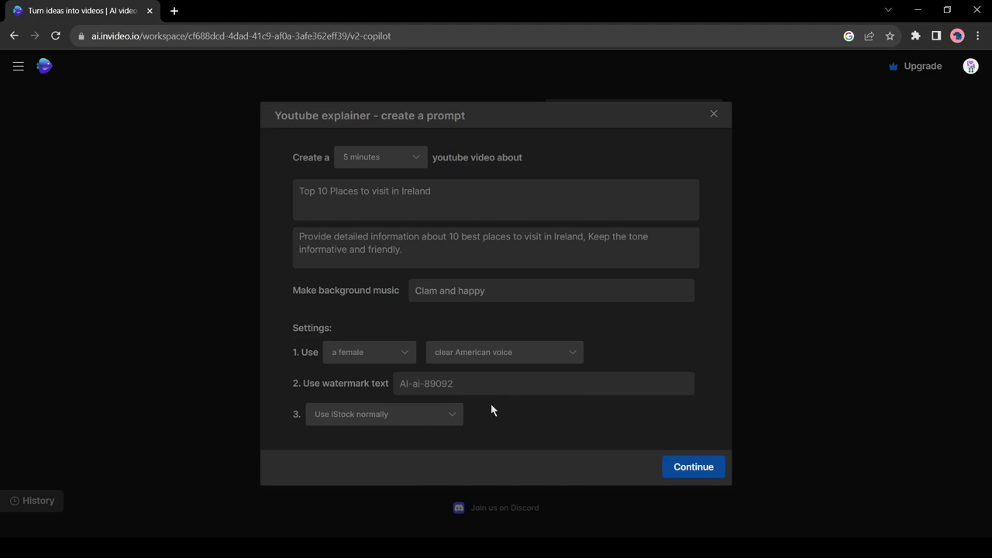
{"action": "type", "text": "AI Ninja"}
- Set Don't use iStock, compose and review the Ireland prompt, then generate the video
{"action": "left_click", "coordinate": [377, 400]}
{"action": "left_click", "coordinate": [679, 472]}
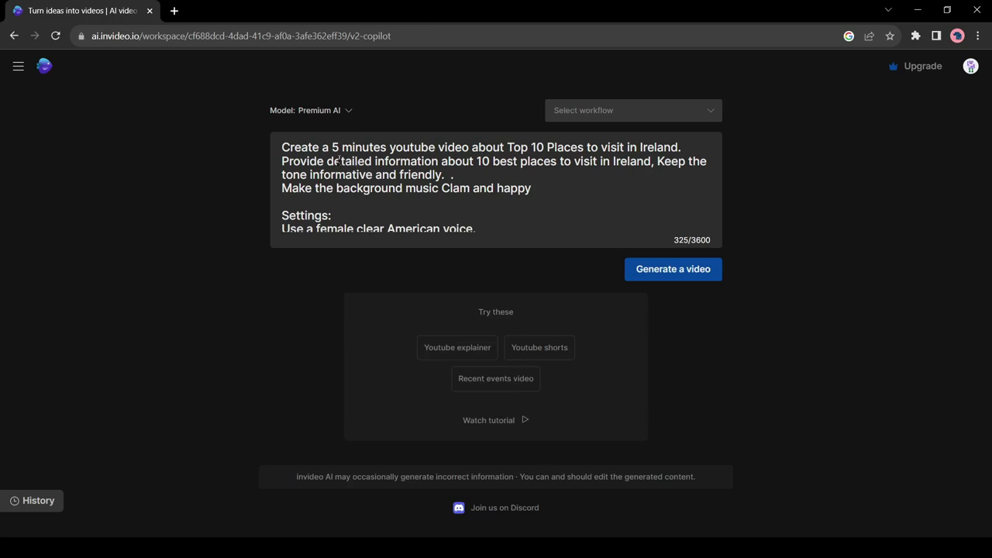
{"action": "left_click_drag", "start_coordinate": [341, 162], "coordinate": [662, 162]}
{"action": "left_click", "coordinate": [440, 177]}
{"action": "scroll", "coordinate": [383, 204], "scroll_direction": "down", "scroll_amount": 1}
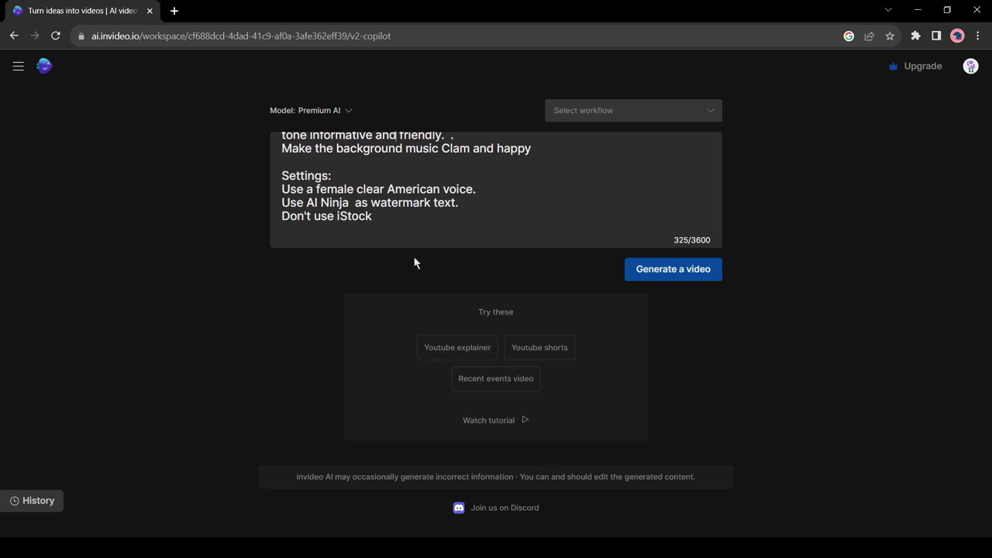
{"action": "left_click", "coordinate": [660, 272]}
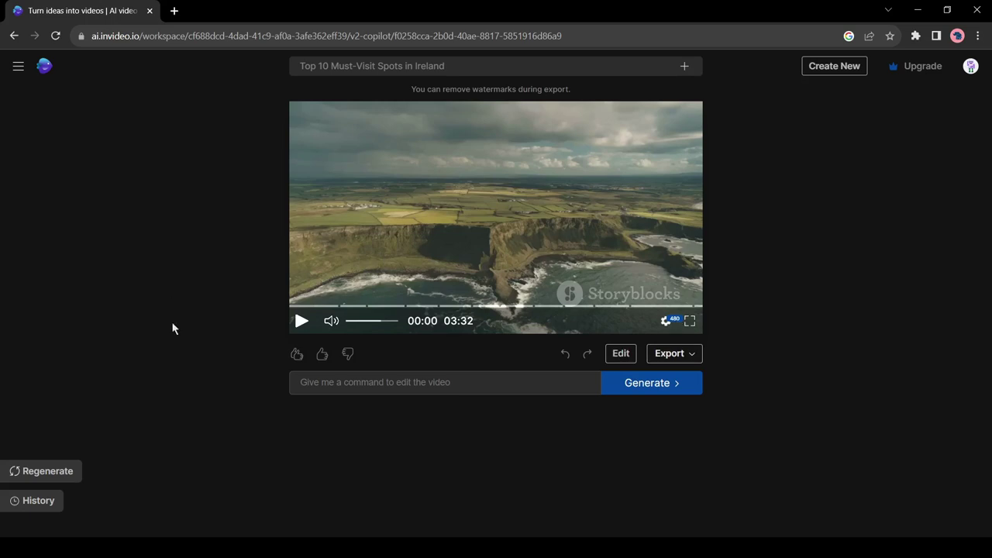
- Play the 03:32 'Top 10 Must-Visit Spots in Ireland' video preview
{"action": "left_click", "coordinate": [301, 324]}
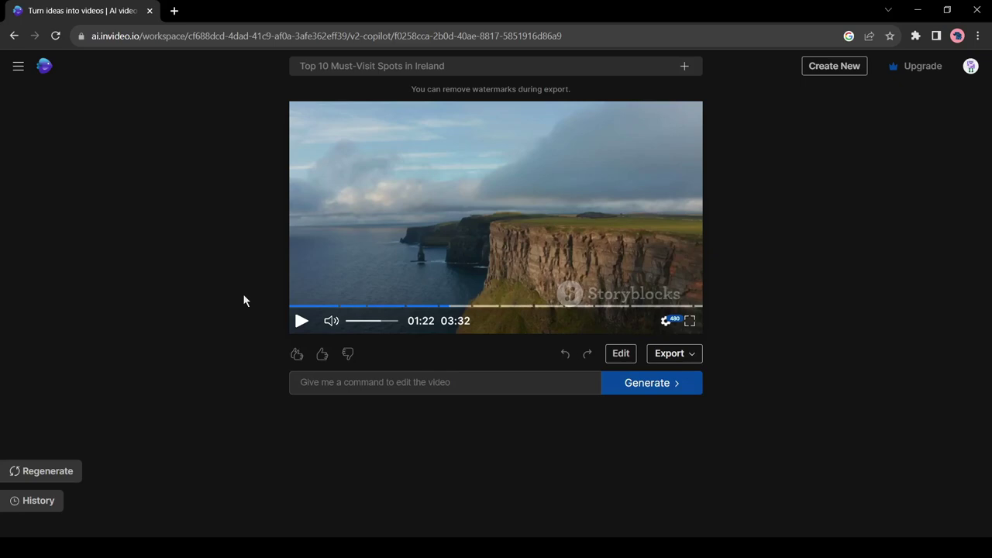
- Open the video's script editor and scroll through the chapters from Galway City to Skellig Michael
{"action": "left_click", "coordinate": [621, 355]}
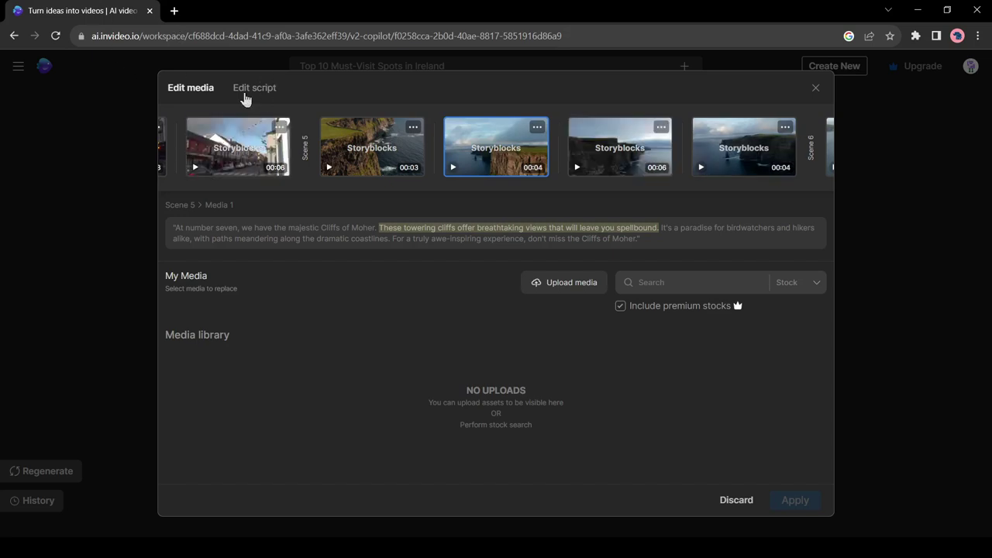
{"action": "left_click", "coordinate": [248, 98]}
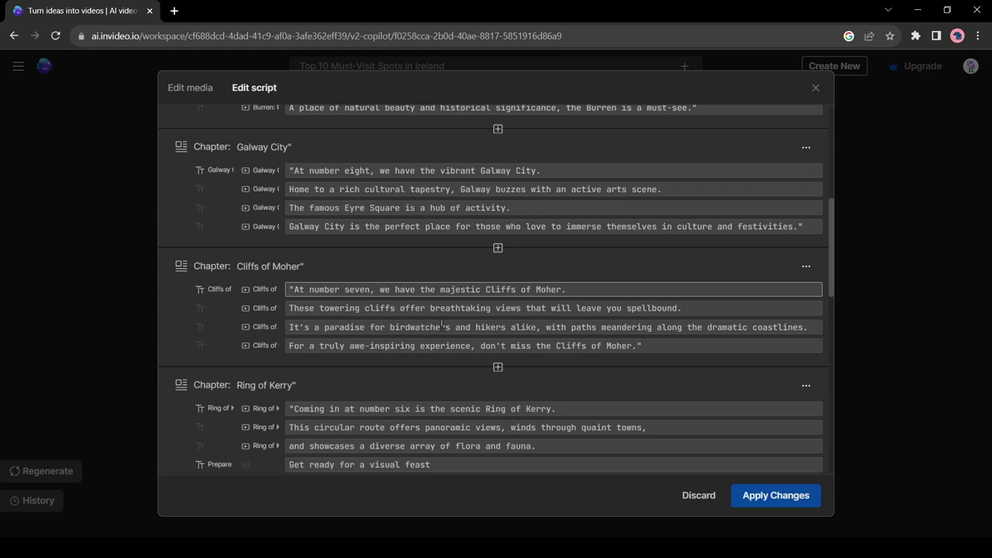
{"action": "scroll", "coordinate": [496, 288], "scroll_direction": "down", "scroll_amount": 5}
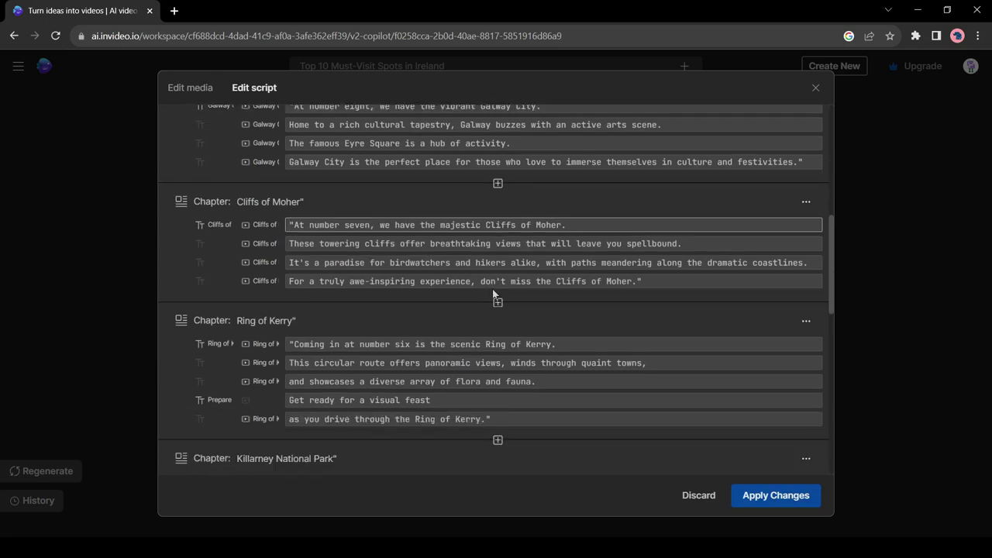
{"action": "scroll", "coordinate": [484, 297], "scroll_direction": "down", "scroll_amount": 3}
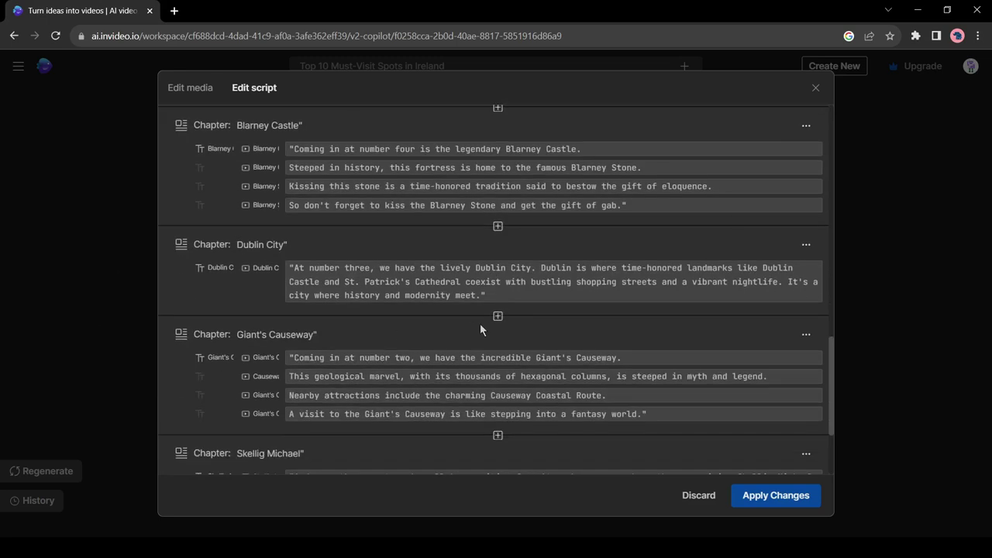
{"action": "scroll", "coordinate": [481, 323], "scroll_direction": "down", "scroll_amount": 3}
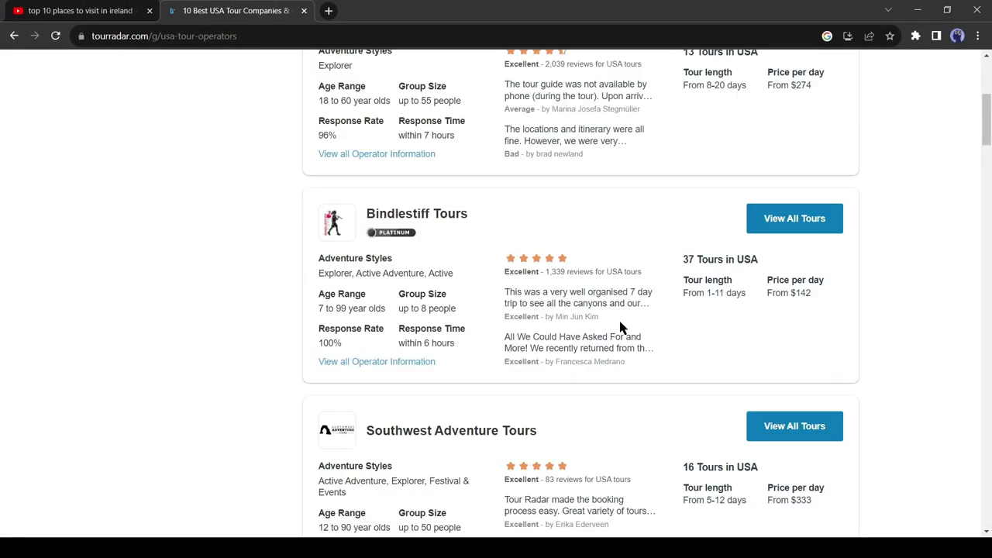
{"action": "scroll", "coordinate": [621, 325], "scroll_direction": "down", "scroll_amount": 7}
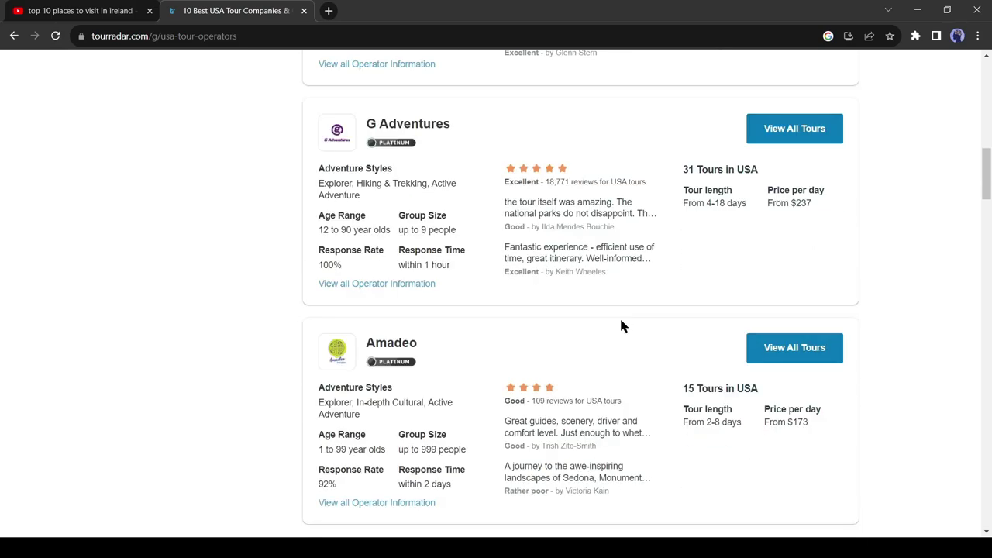
{"action": "scroll", "coordinate": [620, 321], "scroll_direction": "down", "scroll_amount": 3}
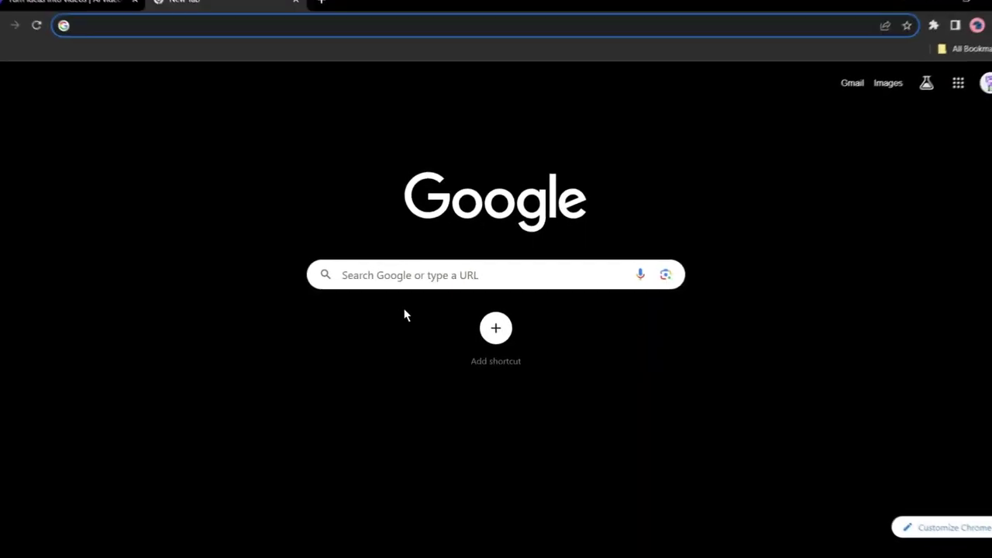
- Search 'Tripadvisor affiliate', open the Affiliate Program page, and go to Tripadvisor's sign-in page
{"action": "type", "text": "Tripadvisor affiliate"}
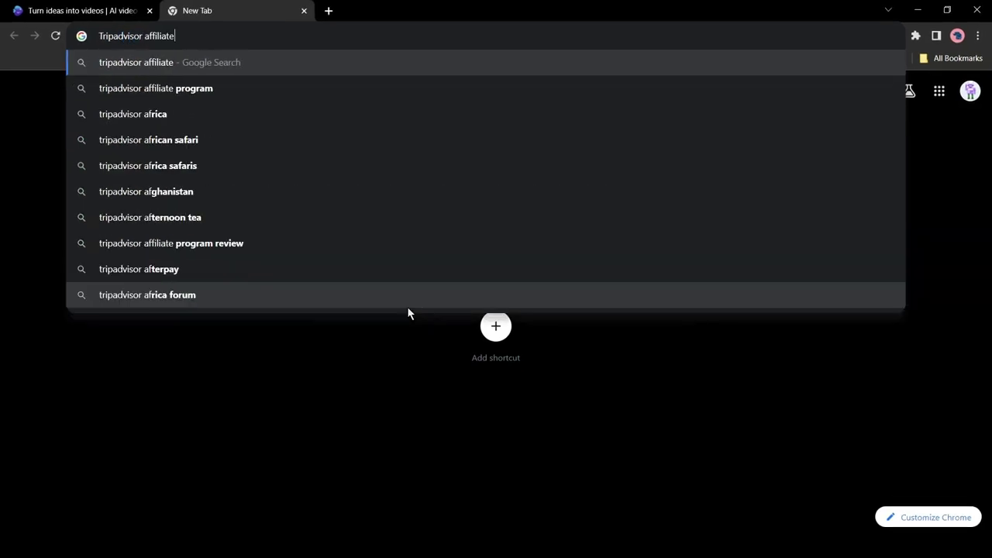
{"action": "key", "text": "Return"}
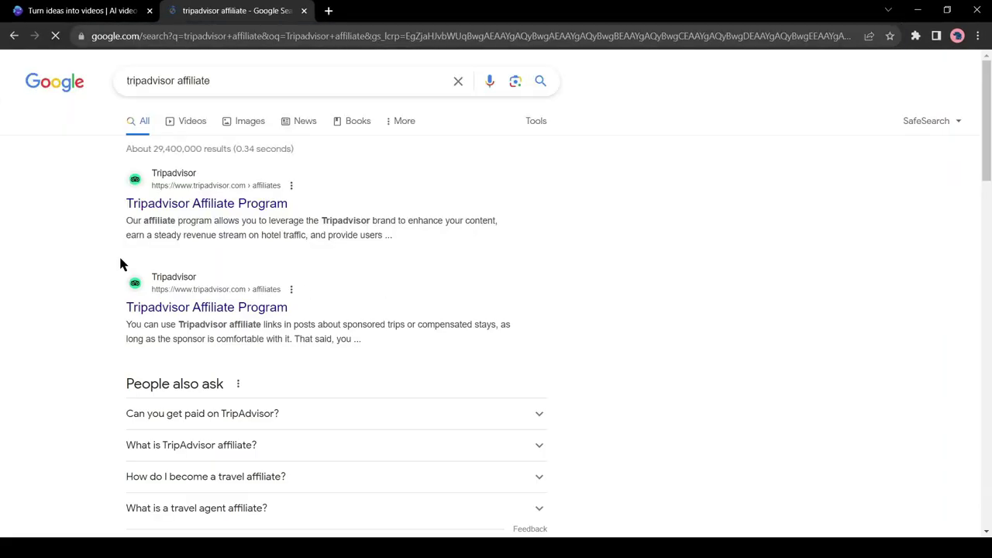
{"action": "left_click", "coordinate": [220, 204]}
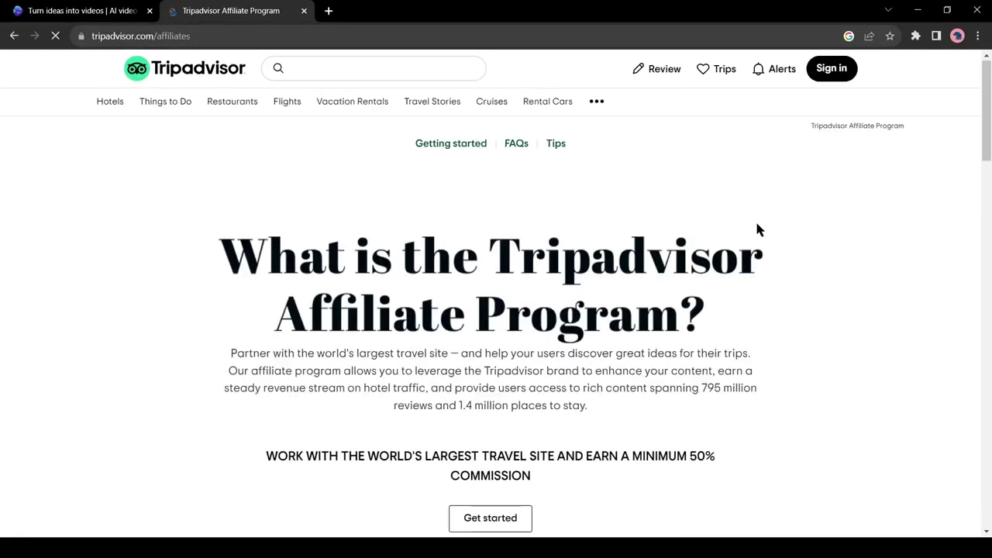
{"action": "left_click", "coordinate": [829, 69]}
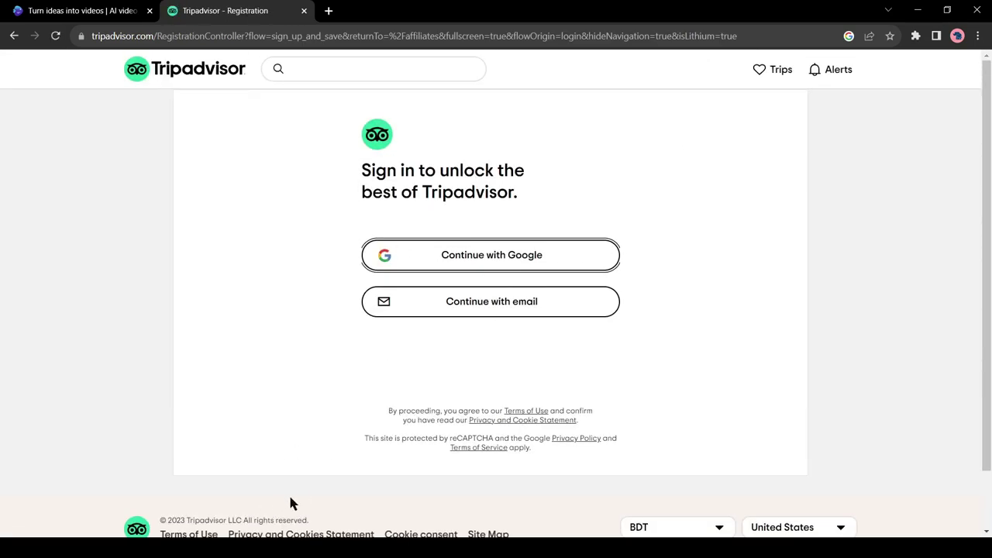
{"action": "left_click", "coordinate": [278, 133]}
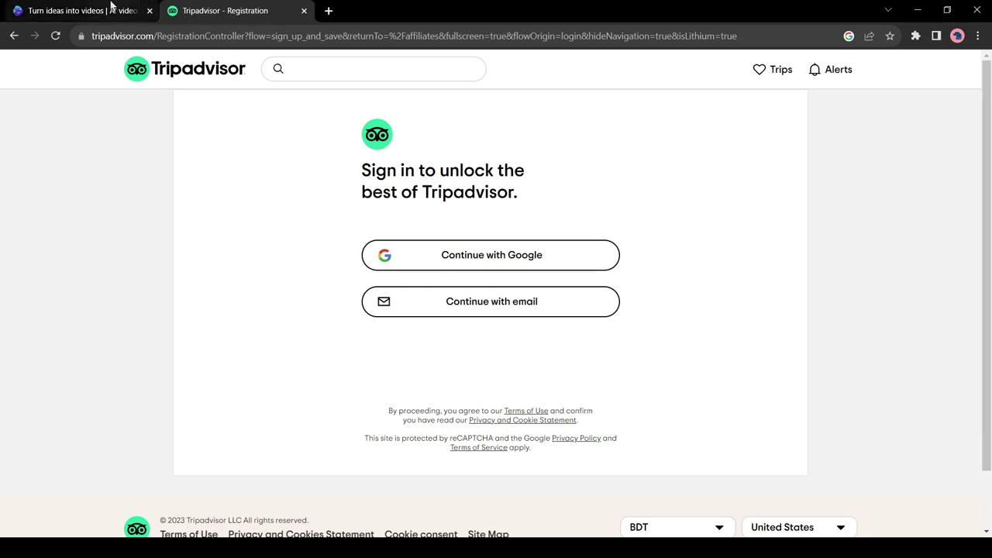
- Insert a chapter after Killarney National Park promoting Tripadvisor as a trusted travel partner, and apply changes
{"action": "left_click", "coordinate": [110, 7]}
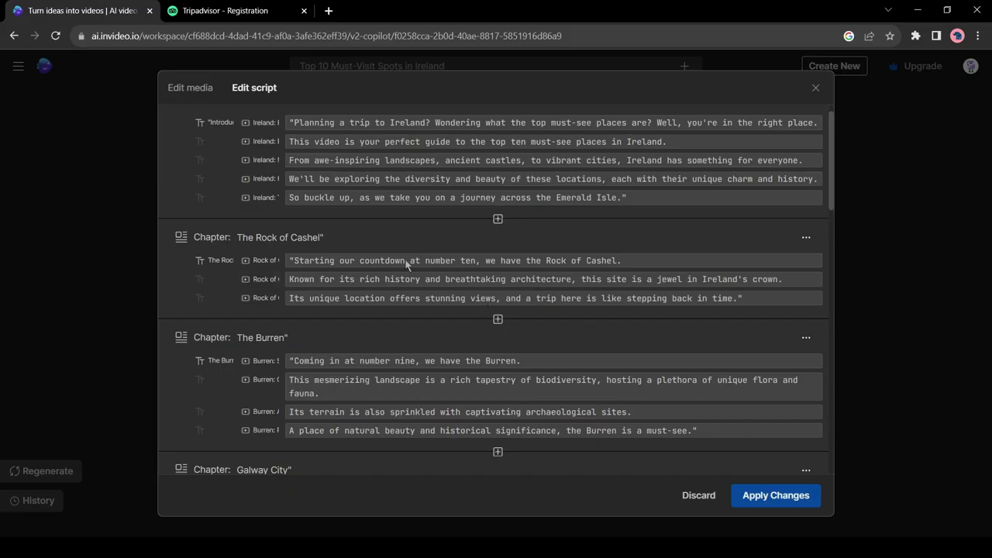
{"action": "scroll", "coordinate": [504, 294], "scroll_direction": "up", "scroll_amount": 1}
{"action": "scroll", "coordinate": [480, 297], "scroll_direction": "down", "scroll_amount": 10}
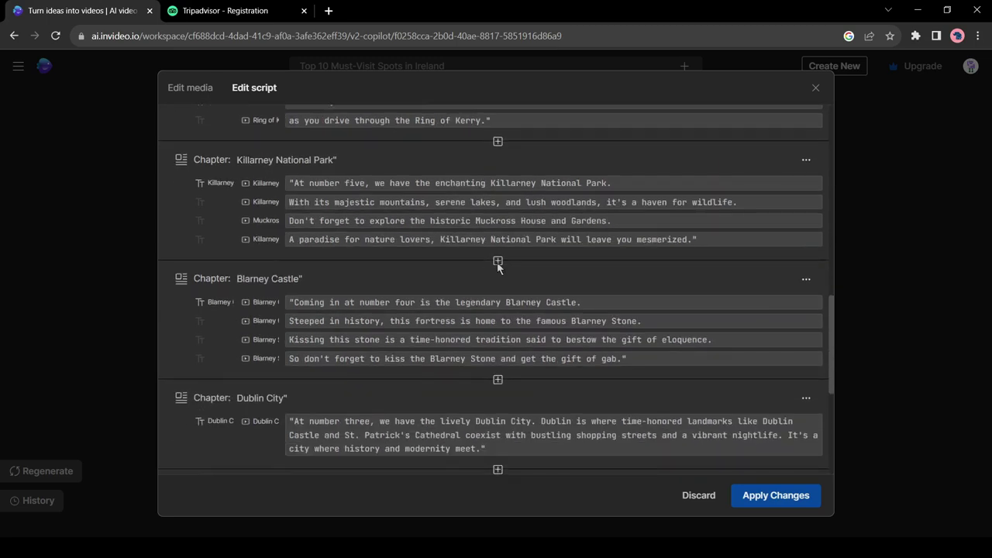
{"action": "left_click", "coordinate": [497, 261]}
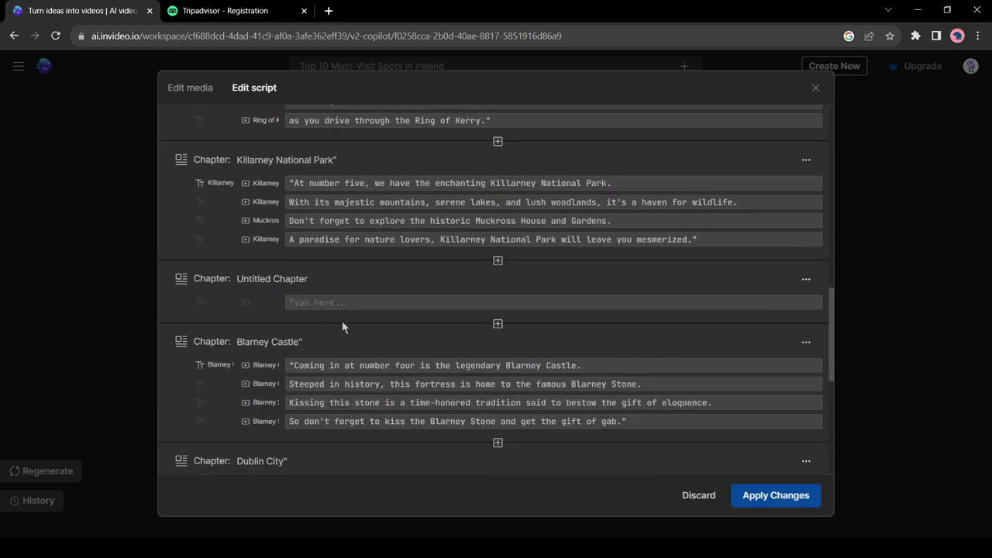
{"action": "left_click", "coordinate": [354, 304]}
{"action": "type", "text": "If "}
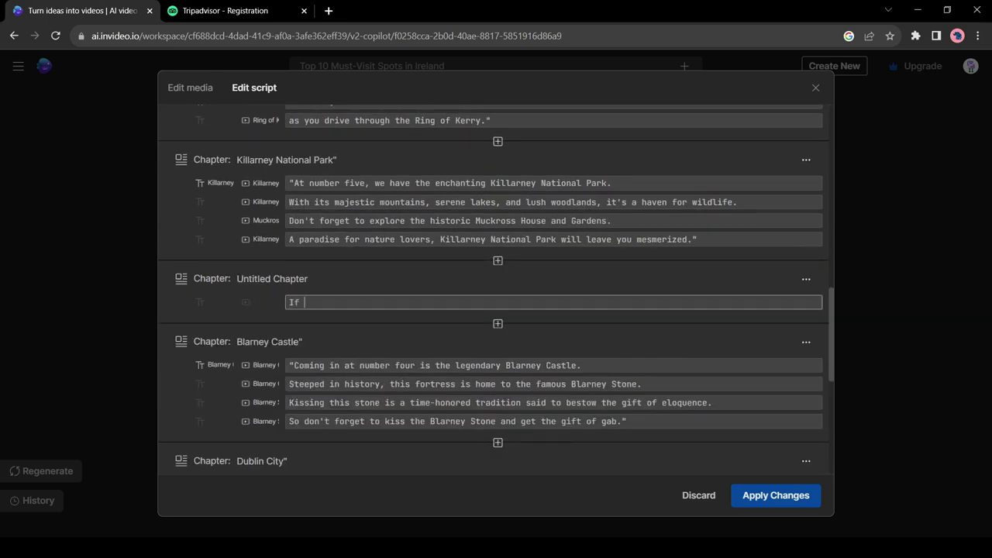
{"action": "type", "text": "you are searching for a trusted travel part"}
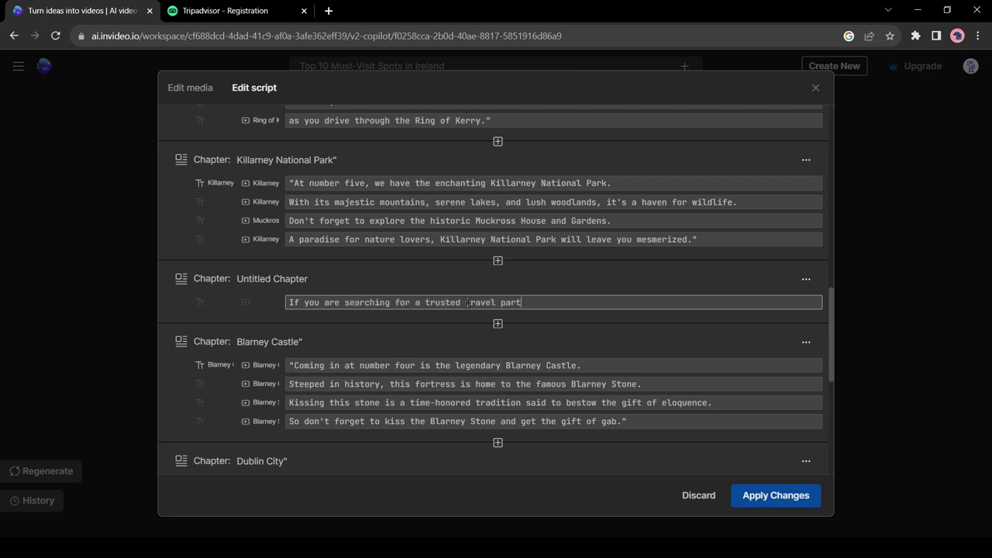
{"action": "type", "text": "ner, Tripadvisor can be the best one. You can book your Ticket and Hotel with Tripadvisor in reasonable price."}
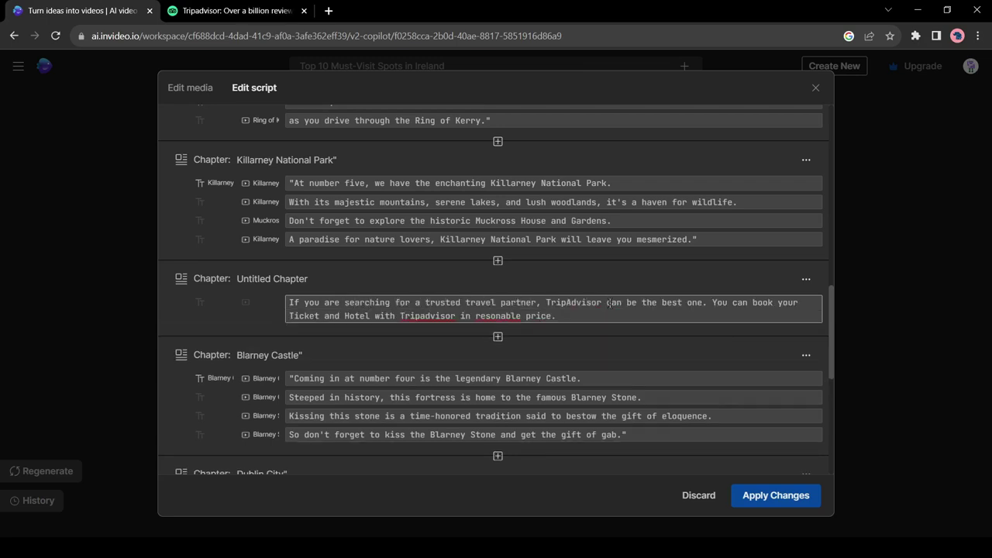
{"action": "left_click", "coordinate": [775, 495]}
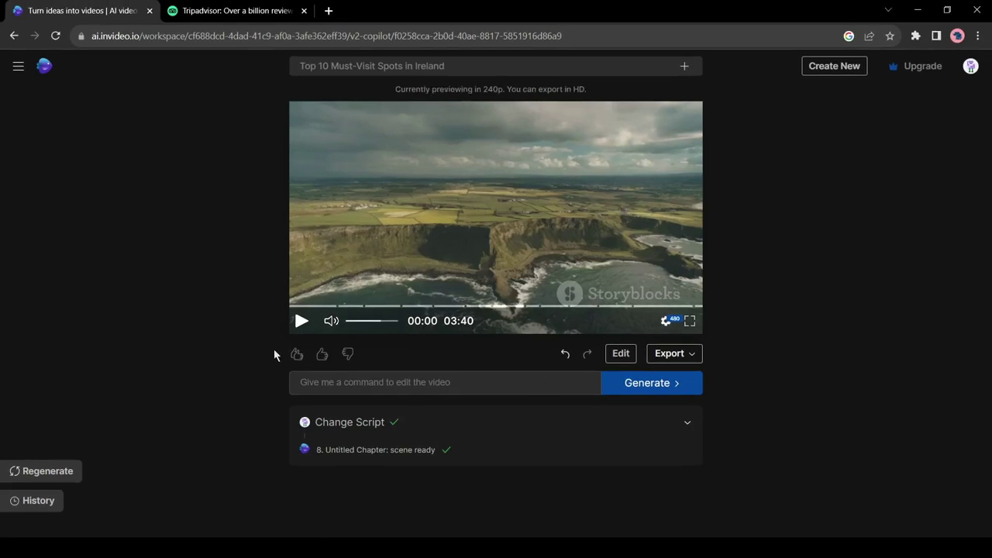
- Replace the scene 1 clip with the fourth 'Sea beach' stock video result
{"action": "left_click", "coordinate": [620, 354]}
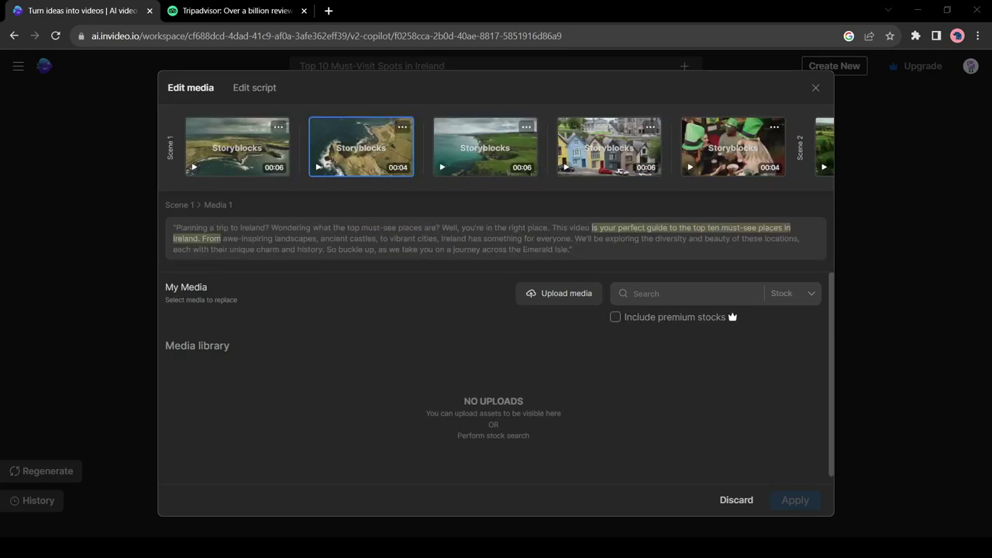
{"action": "left_click", "coordinate": [634, 293]}
{"action": "mouse_move", "coordinate": [333, 159]}
{"action": "type", "text": "Sea beach"}
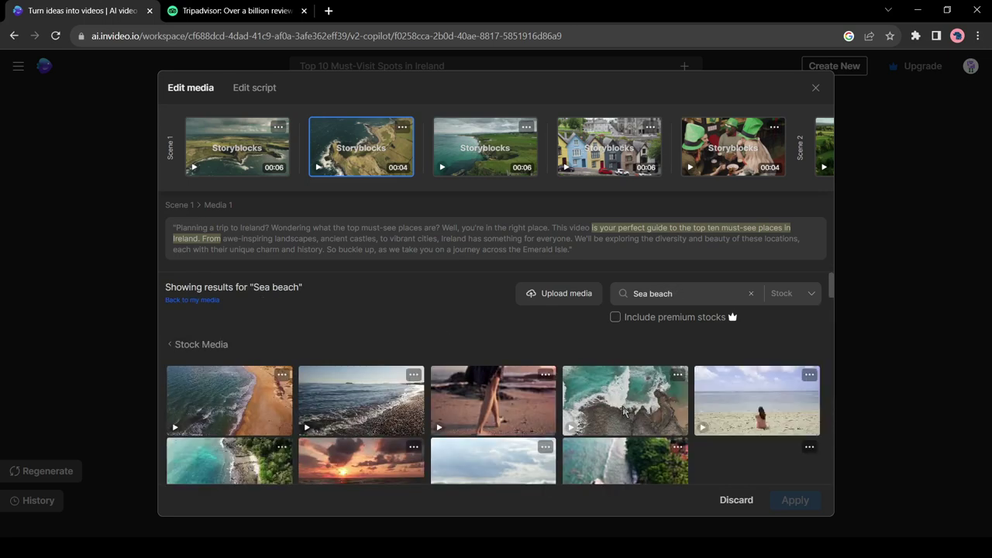
{"action": "left_click", "coordinate": [617, 394]}
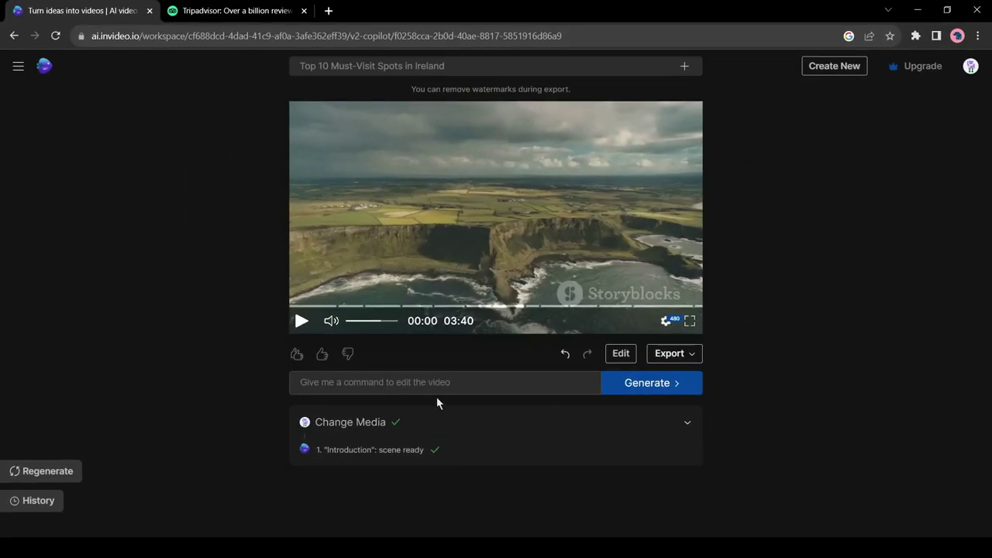
- Ask the AI to 'Change the First scene Media' so the video opens on a coastal shot
{"action": "left_click", "coordinate": [393, 377]}
{"action": "left_click", "coordinate": [228, 406]}
{"action": "left_click", "coordinate": [448, 383]}
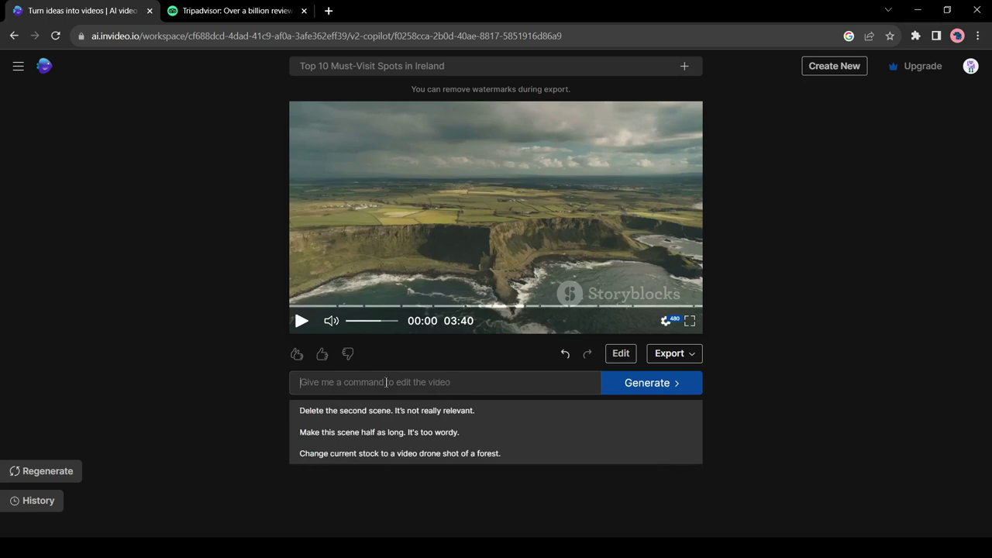
{"action": "type", "text": "Cha"}
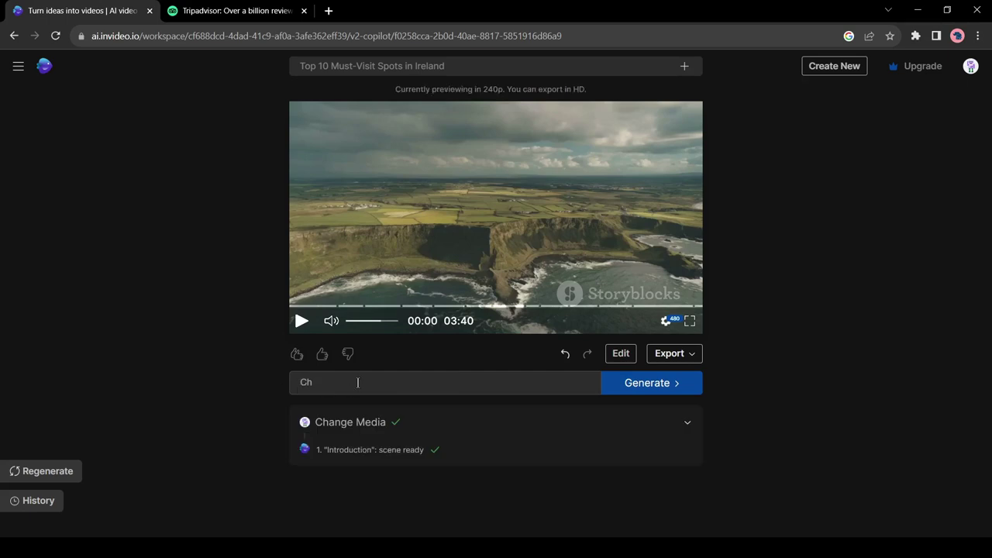
{"action": "key", "text": "BackSpace"}
{"action": "key", "text": "BackSpace"}
{"action": "type", "text": "Change the First scene Media"}
{"action": "left_click", "coordinate": [649, 388]}
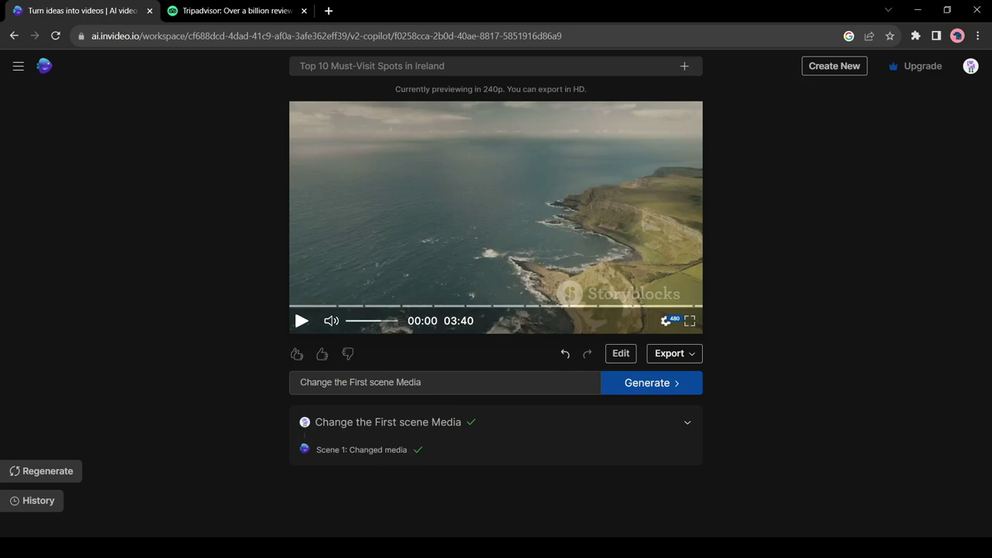
- Export the video and let it render to 100%
{"action": "left_click", "coordinate": [679, 354]}
{"action": "left_click", "coordinate": [682, 380]}
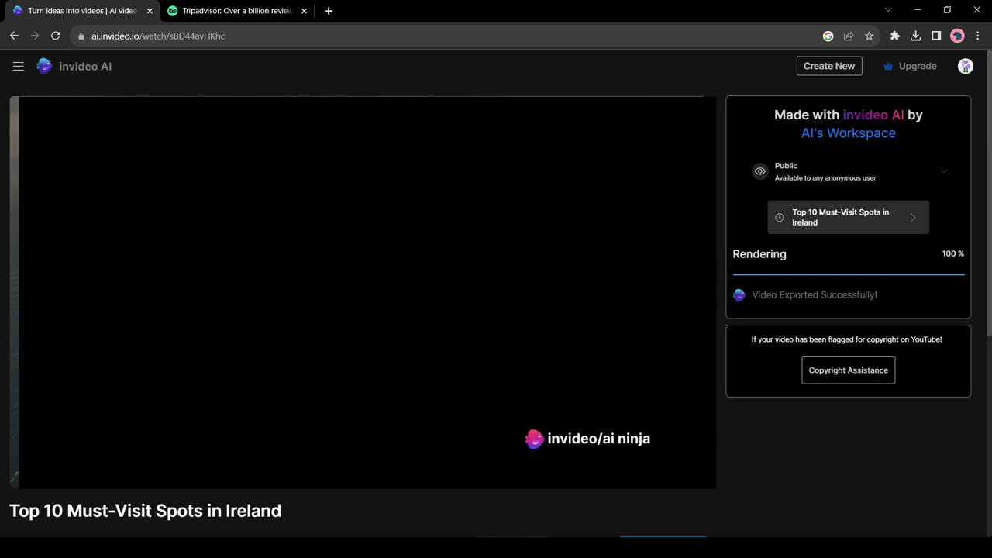
- Scroll the Tripadvisor homepage through More to explore and the top vacation destinations
{"action": "key", "text": "ctrl+Tab"}
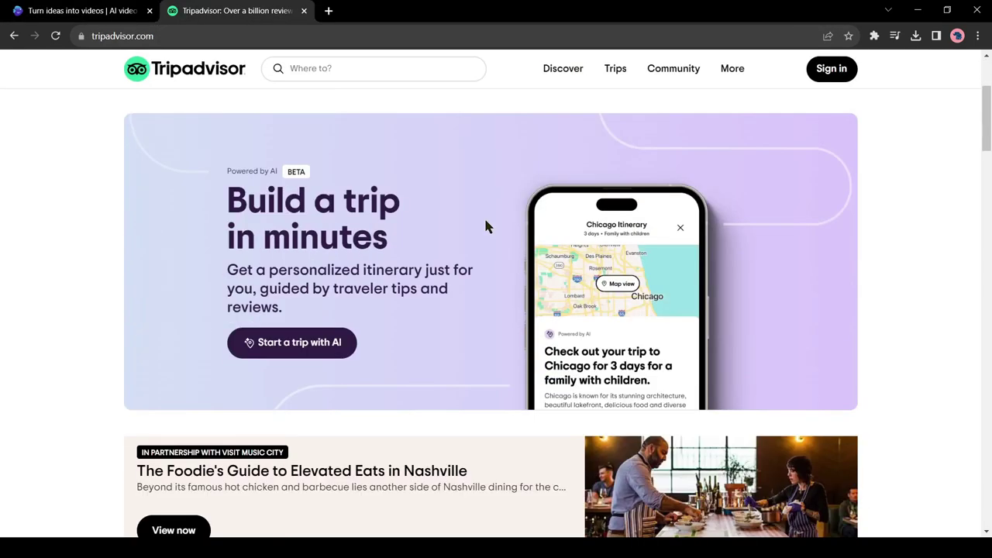
{"action": "scroll", "coordinate": [485, 225], "scroll_direction": "down", "scroll_amount": 20}
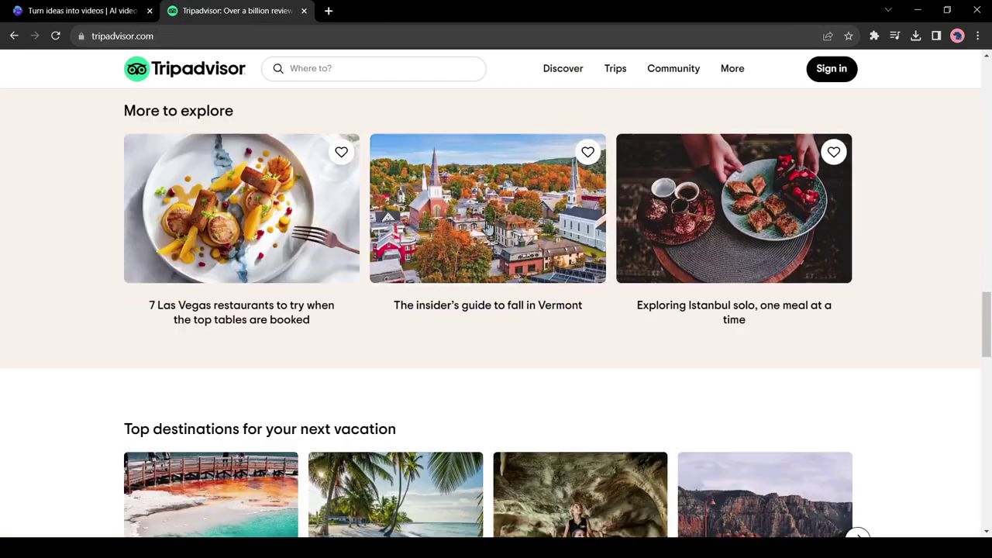
{"action": "scroll", "coordinate": [487, 226], "scroll_direction": "down", "scroll_amount": 5}
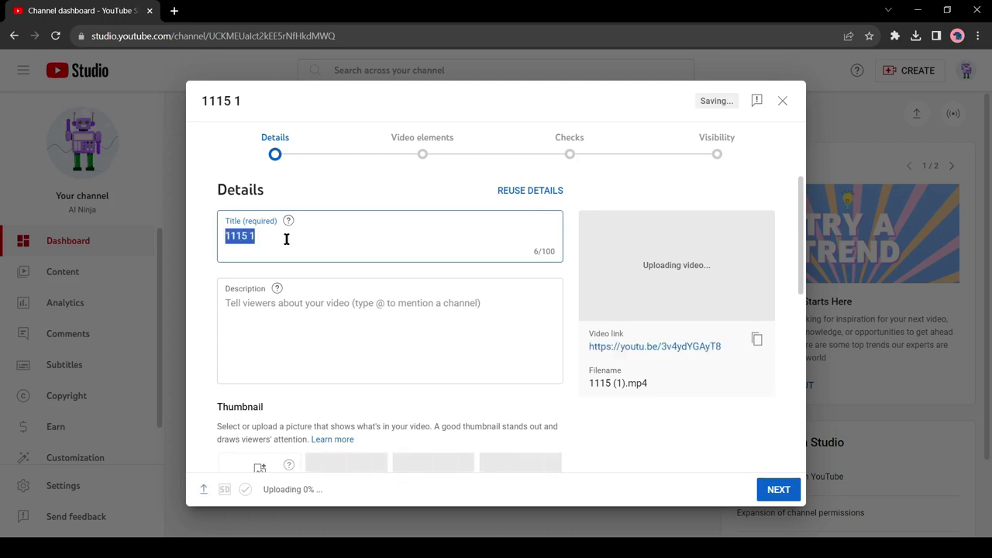
- Title the upload 'Top 10 Places to Visit in Ireland.' and publish it as Public
{"action": "type", "text": "Top 10 Places to Visit in Ireland."}
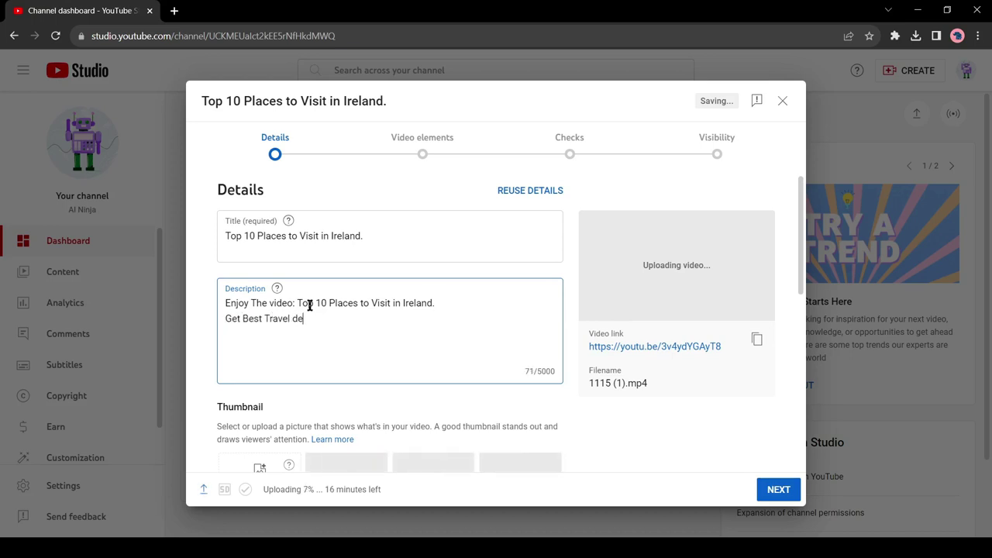
{"action": "left_click", "coordinate": [778, 489]}
{"action": "left_click", "coordinate": [778, 489]}
{"action": "left_click", "coordinate": [778, 489]}
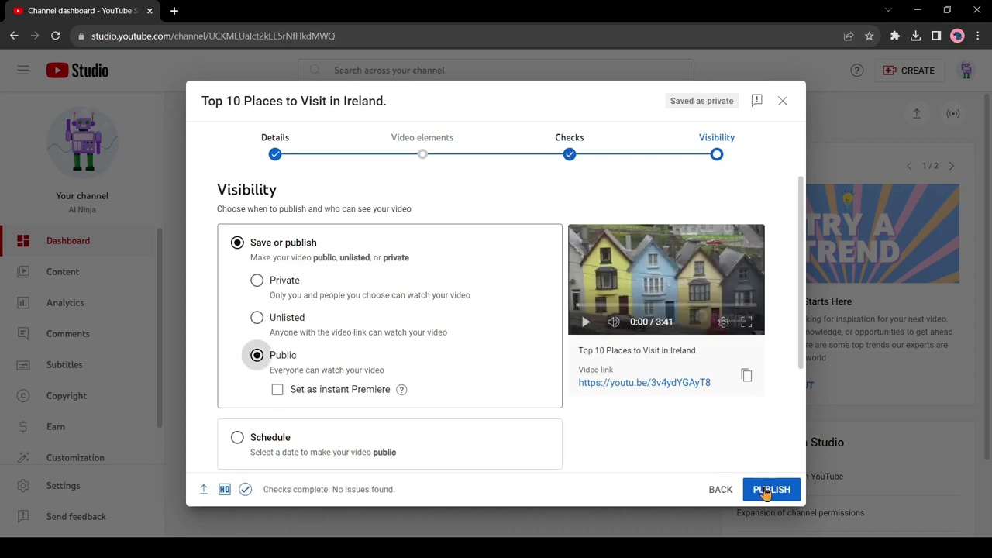
{"action": "left_click", "coordinate": [761, 489]}
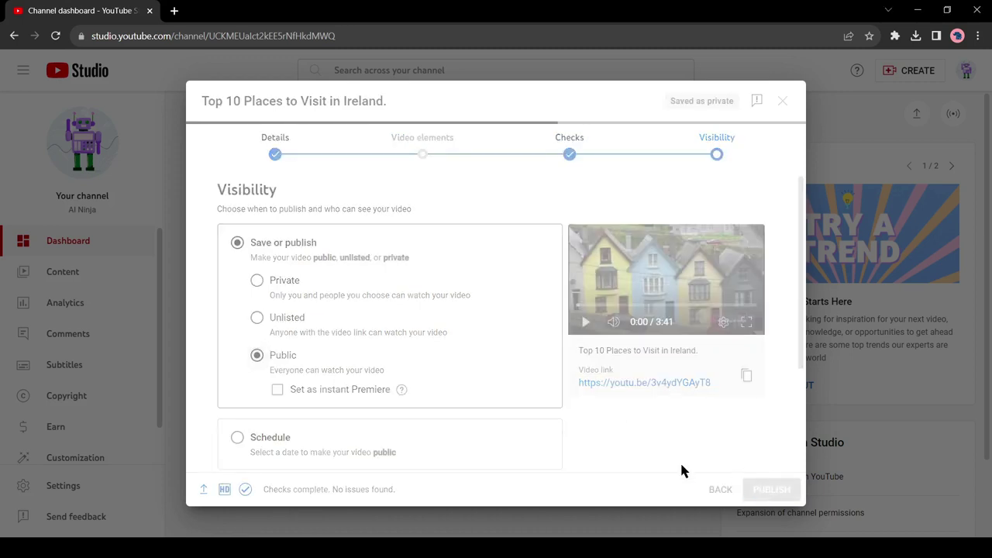